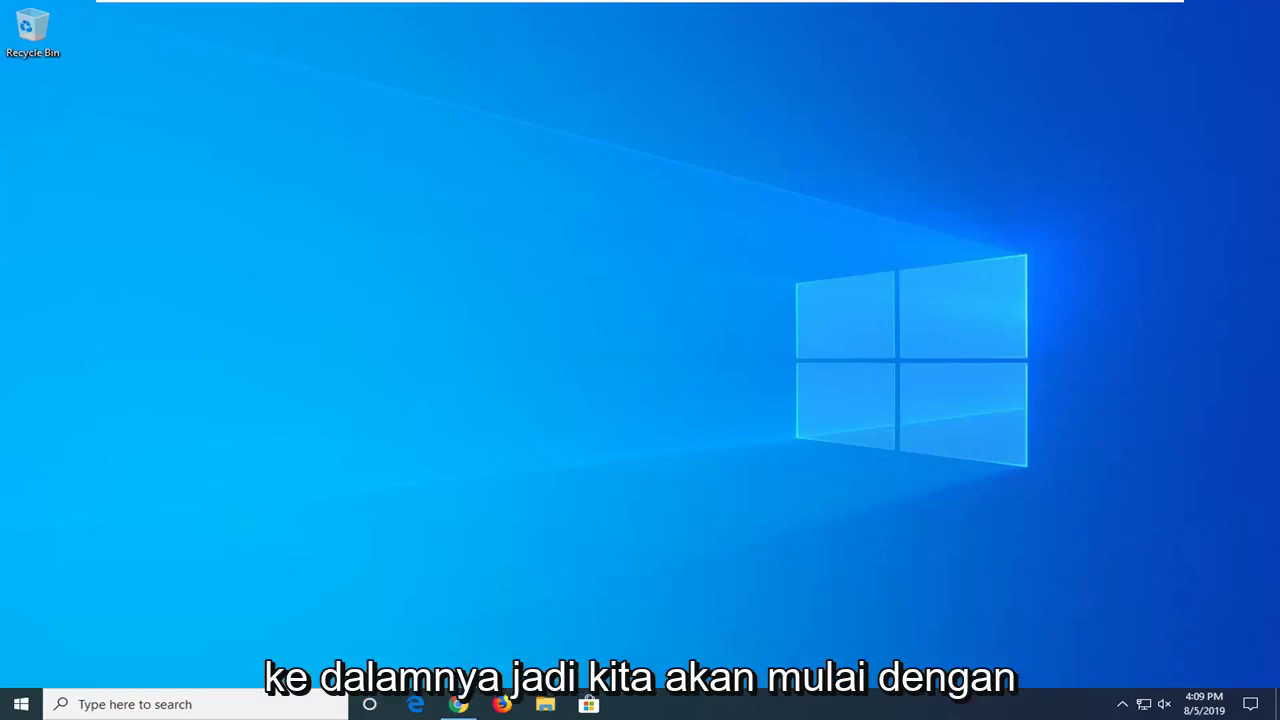
Open Task Manager from the taskbar menu and restart the Windows Explorer process
right_click(759, 710)
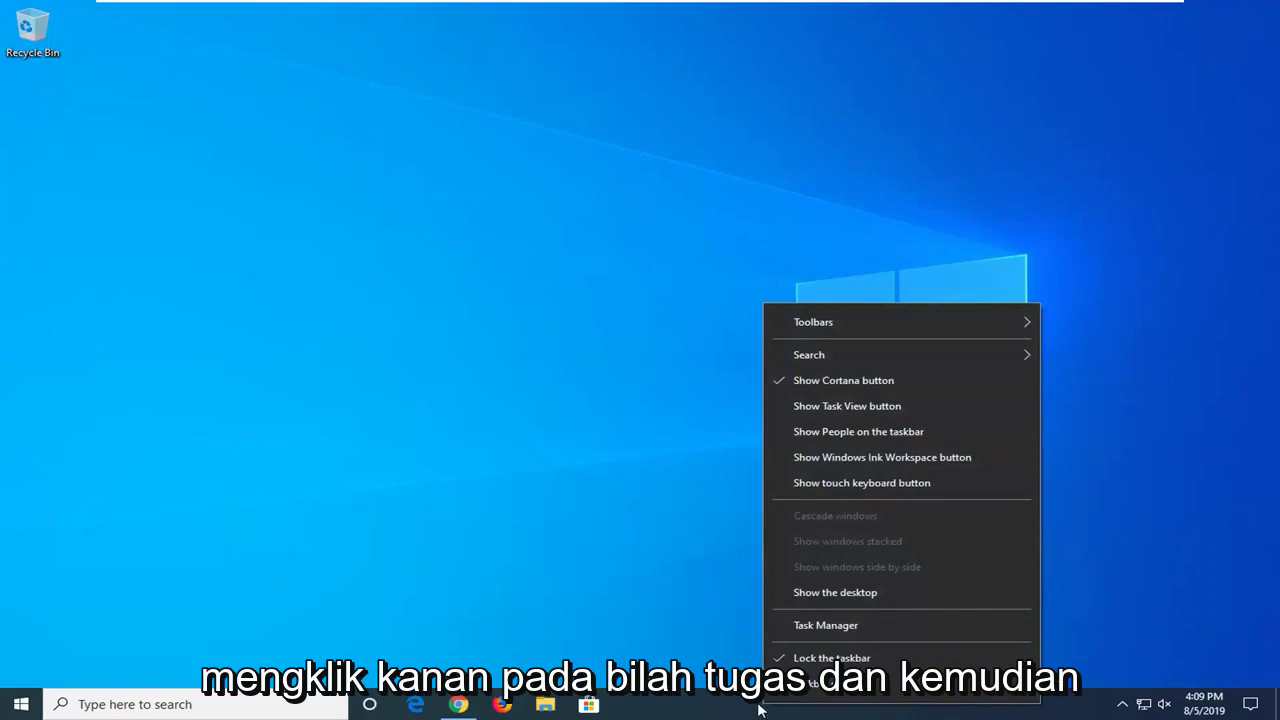
left_click(807, 624)
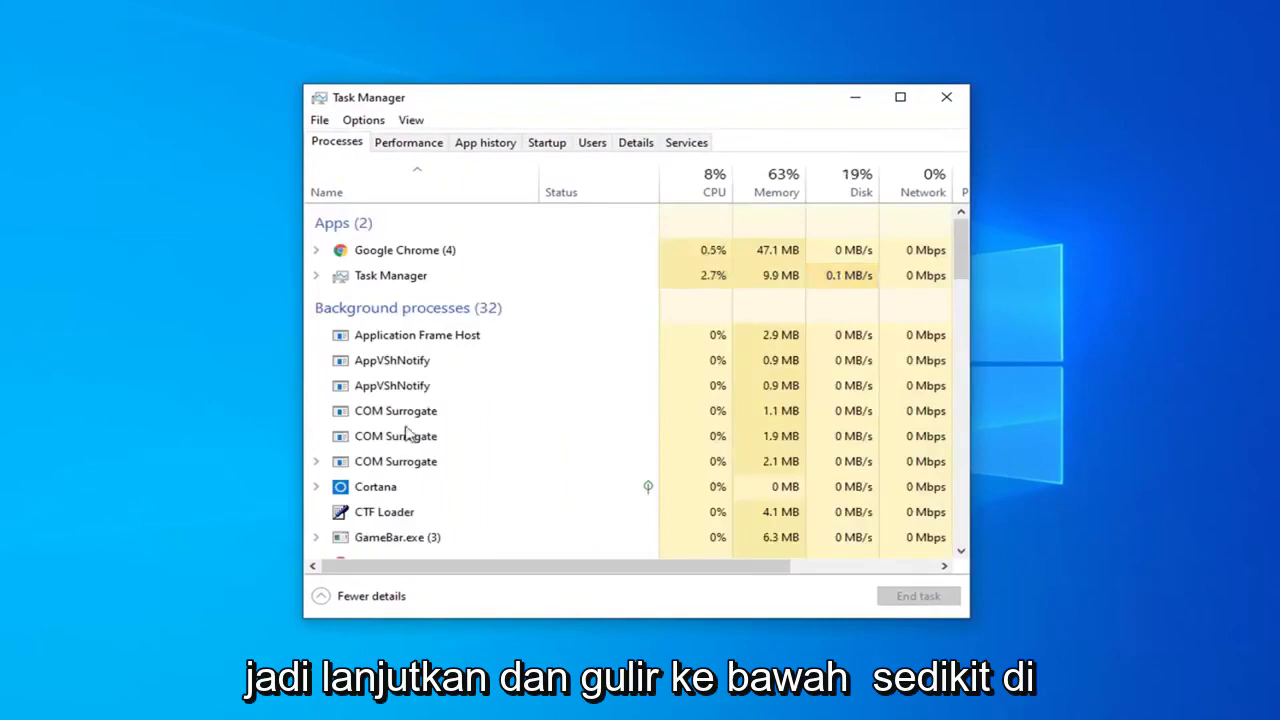
scroll(420, 395, "down", 2)
scroll(409, 397, "down", 1)
scroll(425, 398, "down", 1)
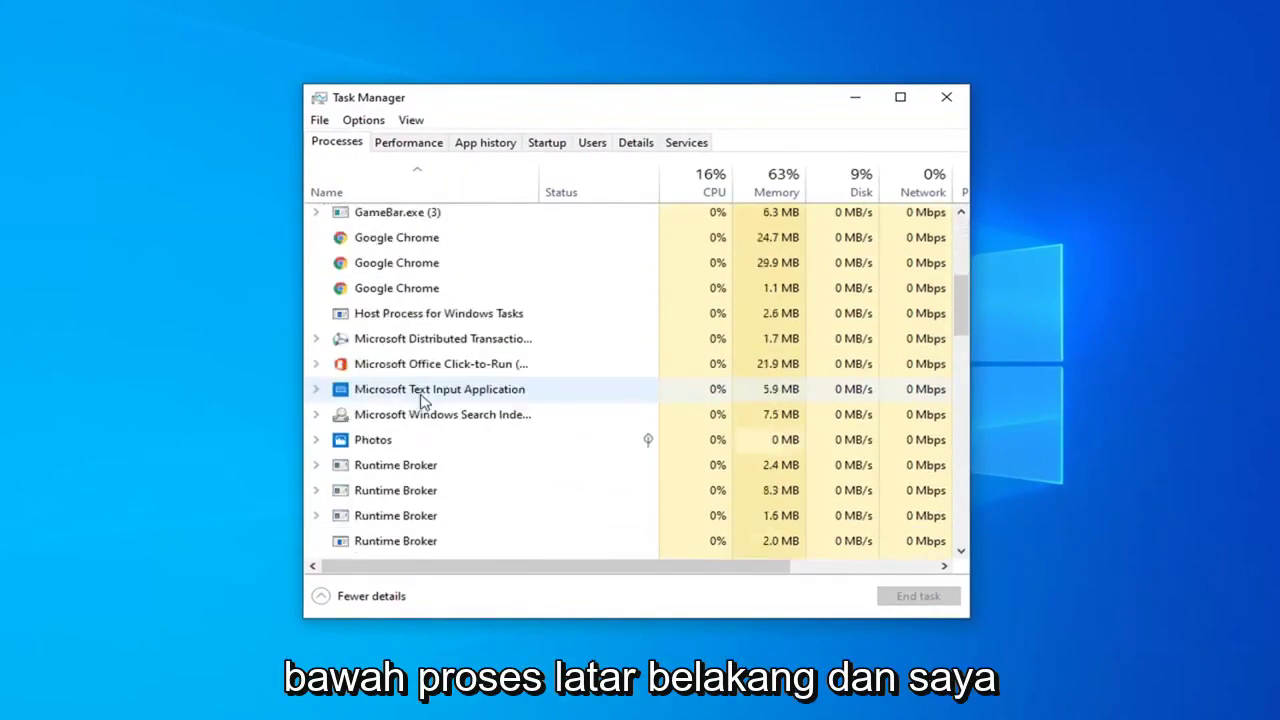
scroll(420, 398, "down", 1)
scroll(418, 400, "down", 3)
scroll(417, 398, "down", 1)
scroll(416, 395, "up", 1)
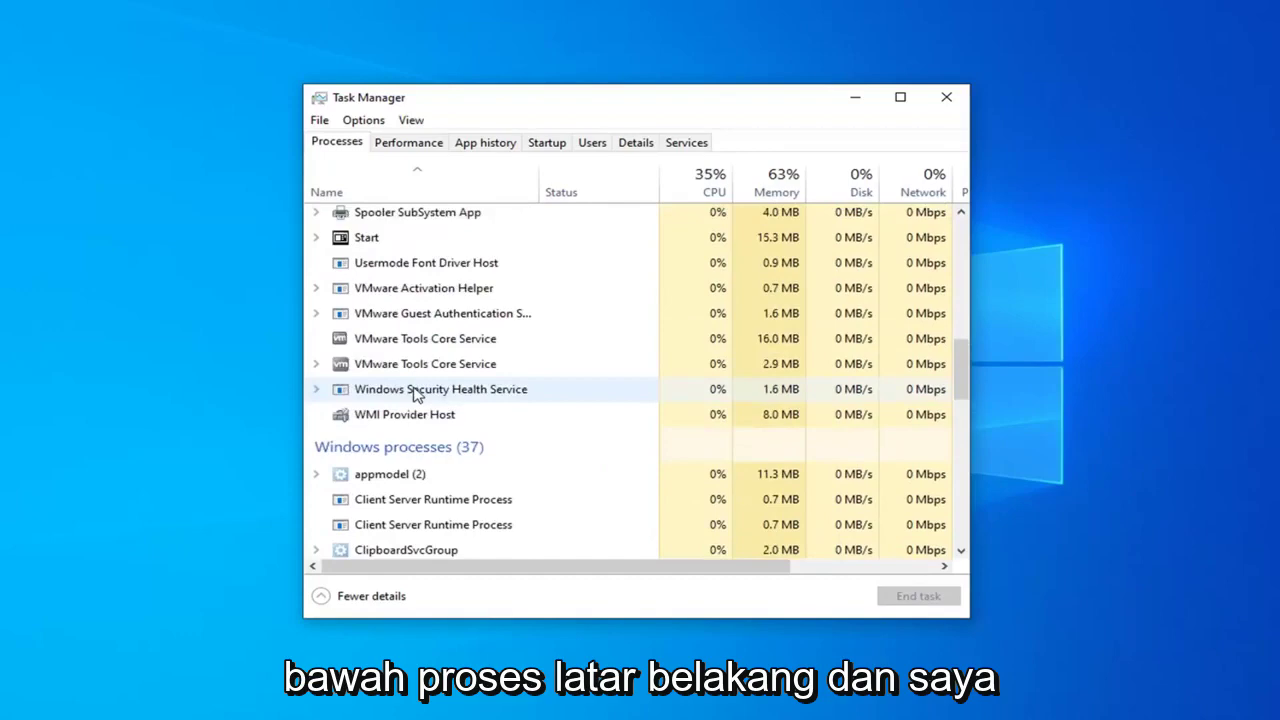
scroll(416, 394, "down", 1)
scroll(418, 390, "down", 2)
scroll(416, 392, "down", 3)
scroll(420, 393, "down", 2)
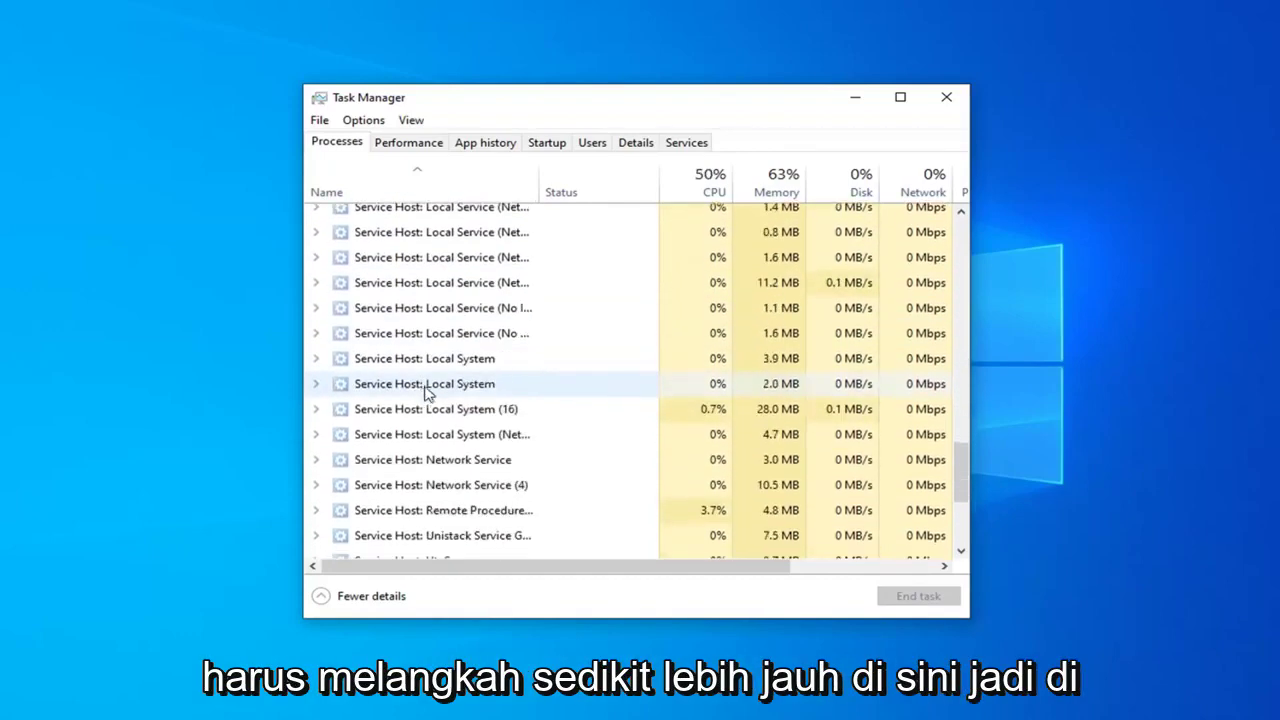
scroll(423, 393, "down", 3)
scroll(424, 394, "down", 1)
scroll(425, 430, "up", 2)
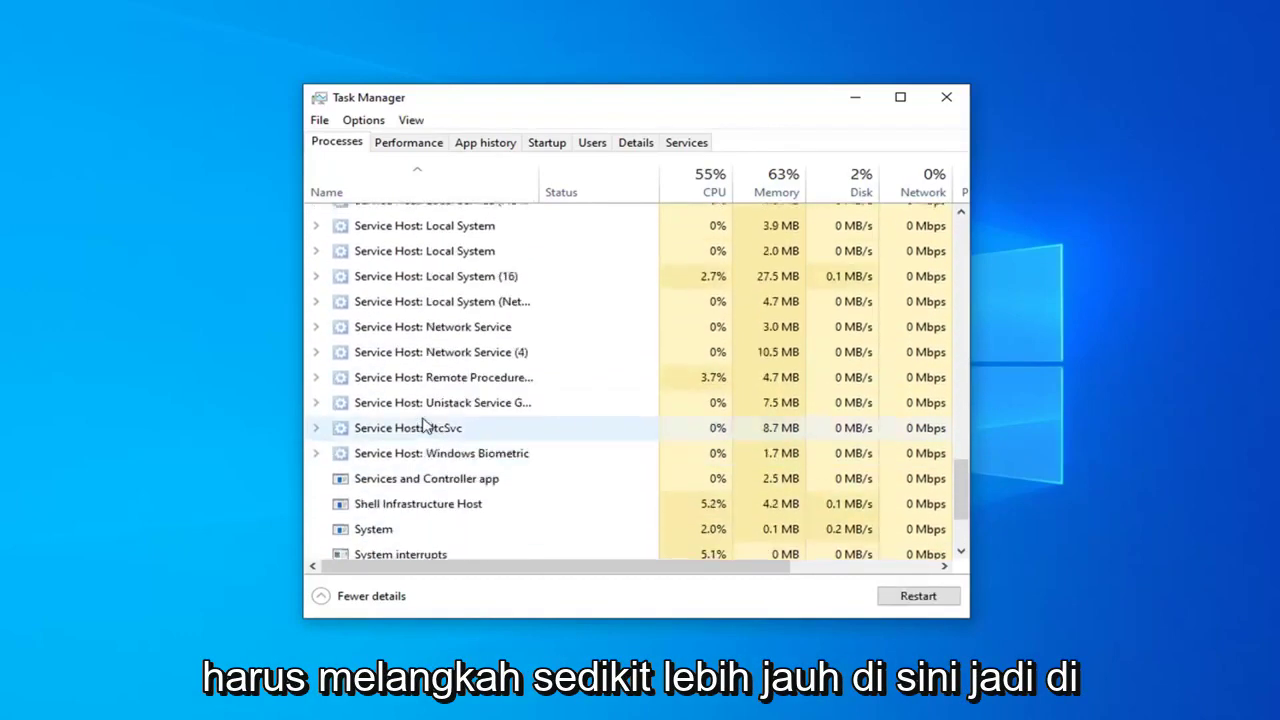
scroll(424, 424, "up", 2)
scroll(426, 418, "up", 2)
scroll(430, 405, "up", 3)
scroll(435, 397, "up", 1)
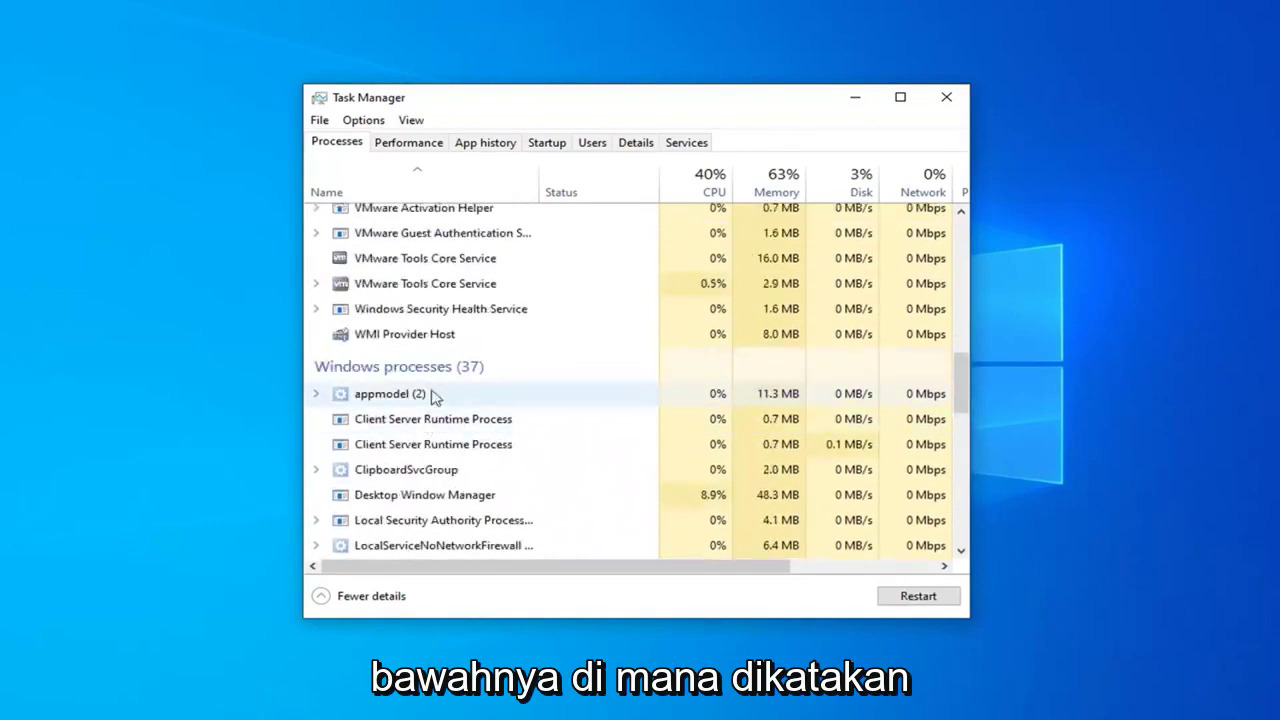
scroll(548, 397, "down", 4)
scroll(543, 391, "down", 3)
scroll(535, 390, "down", 2)
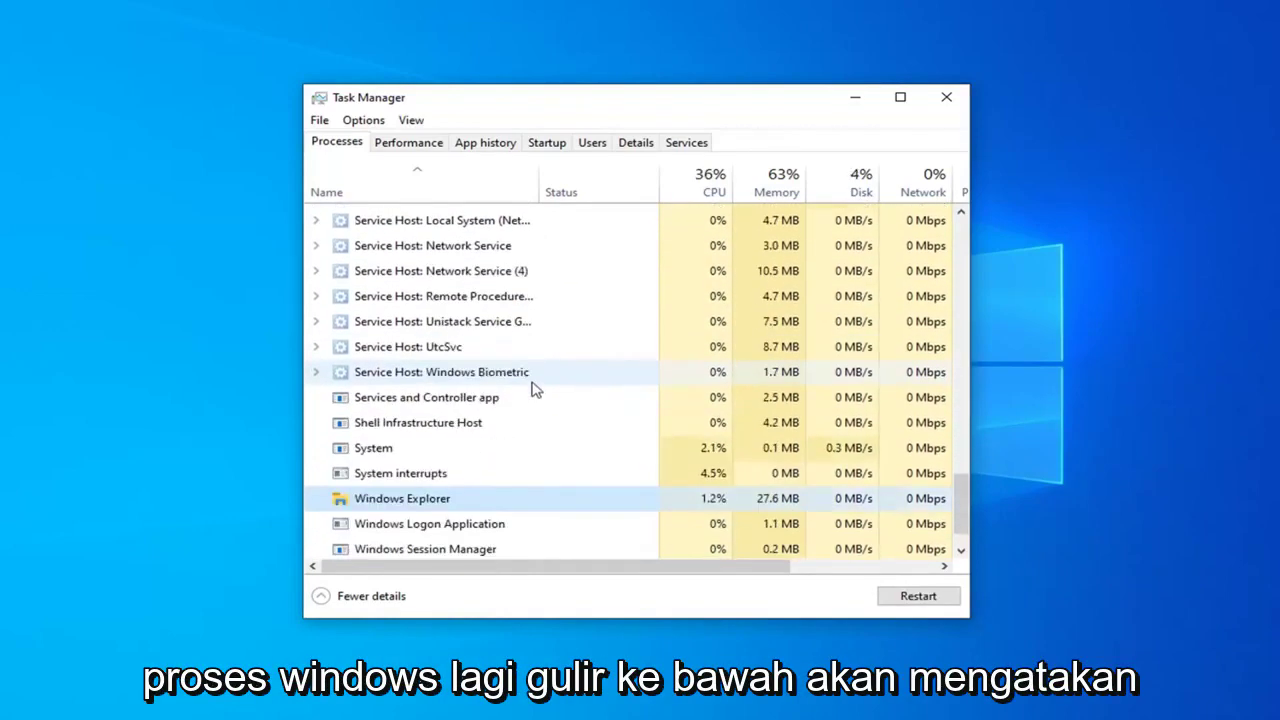
scroll(535, 390, "down", 1)
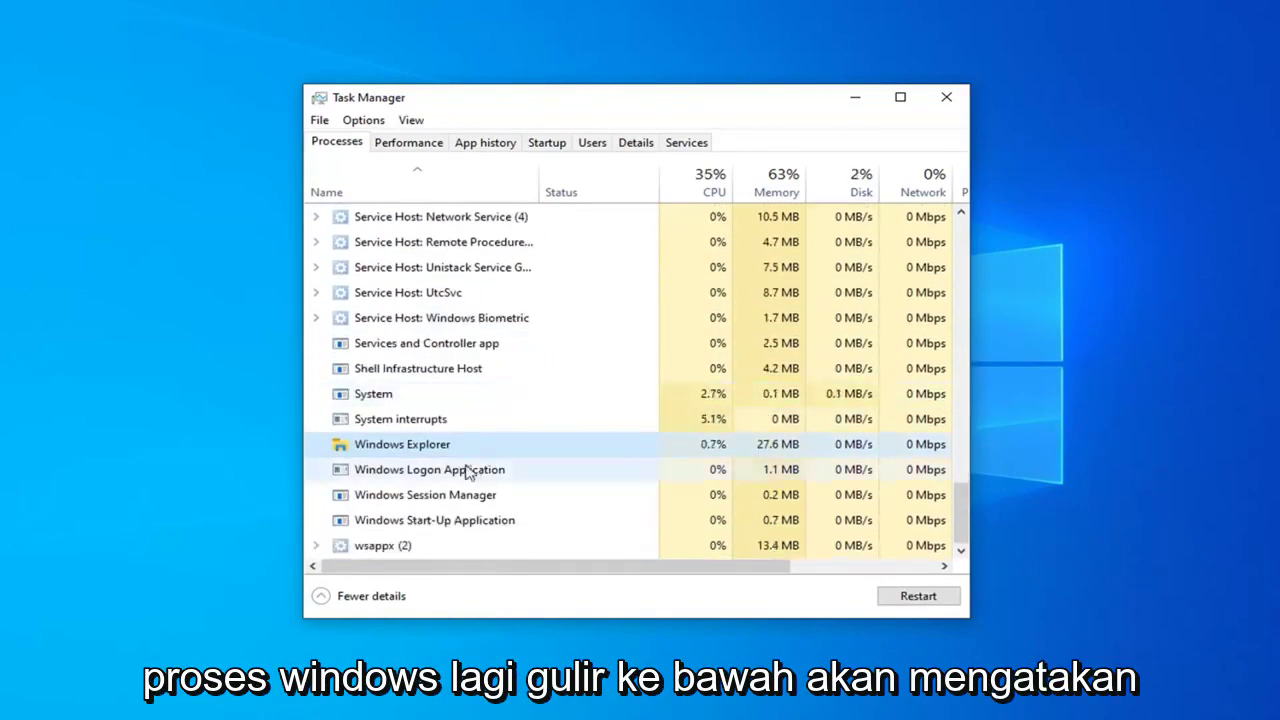
left_click(920, 600)
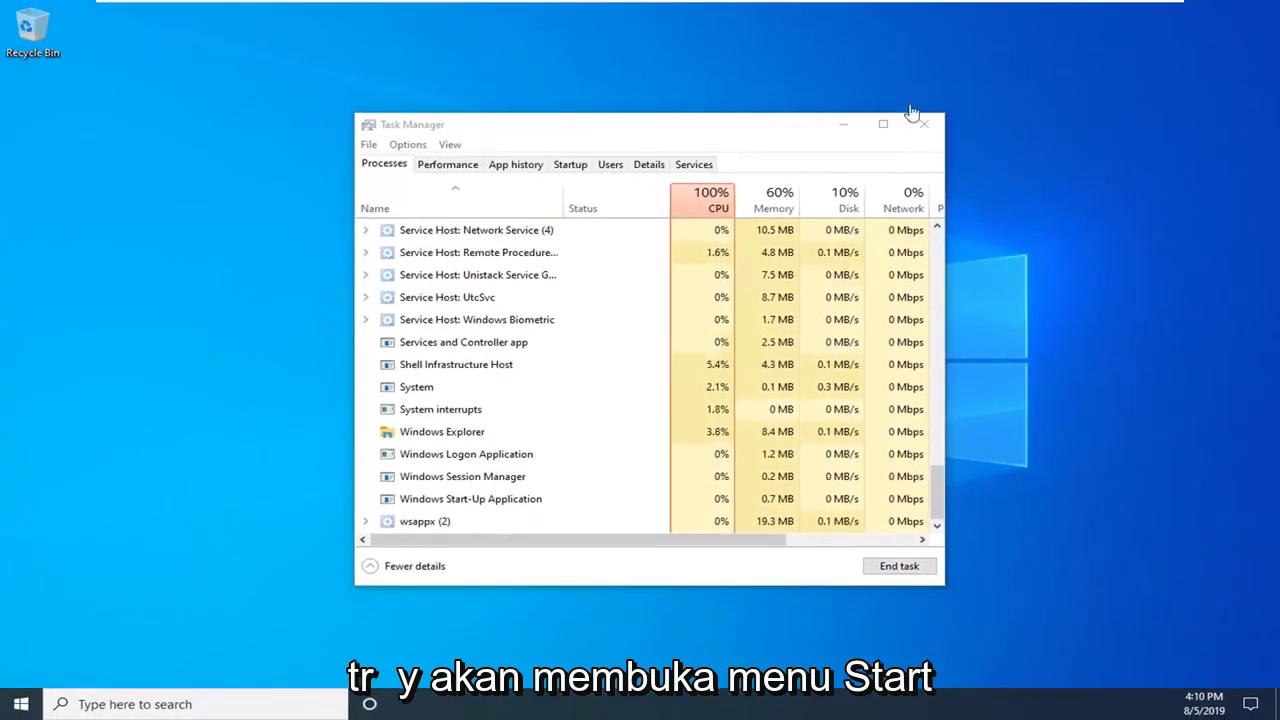
Open and dismiss the Start menu, then bring up Windows Settings with Win+I
left_click(14, 706)
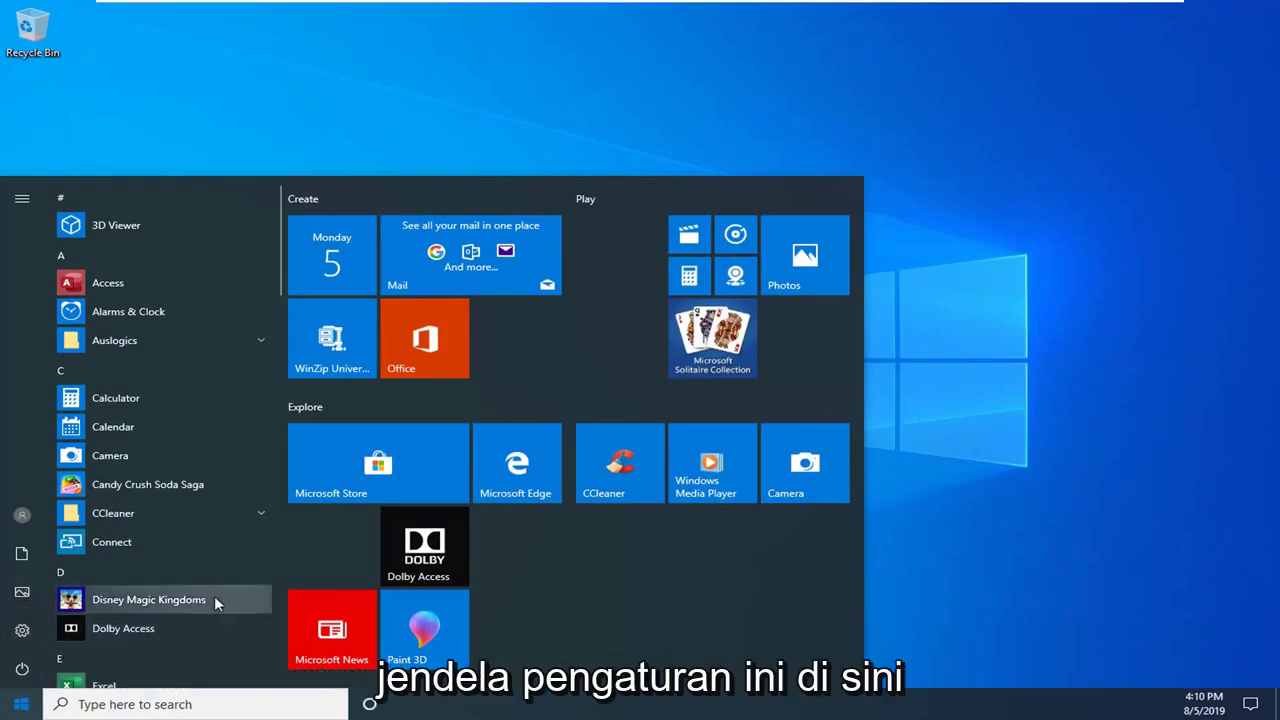
left_click(210, 628)
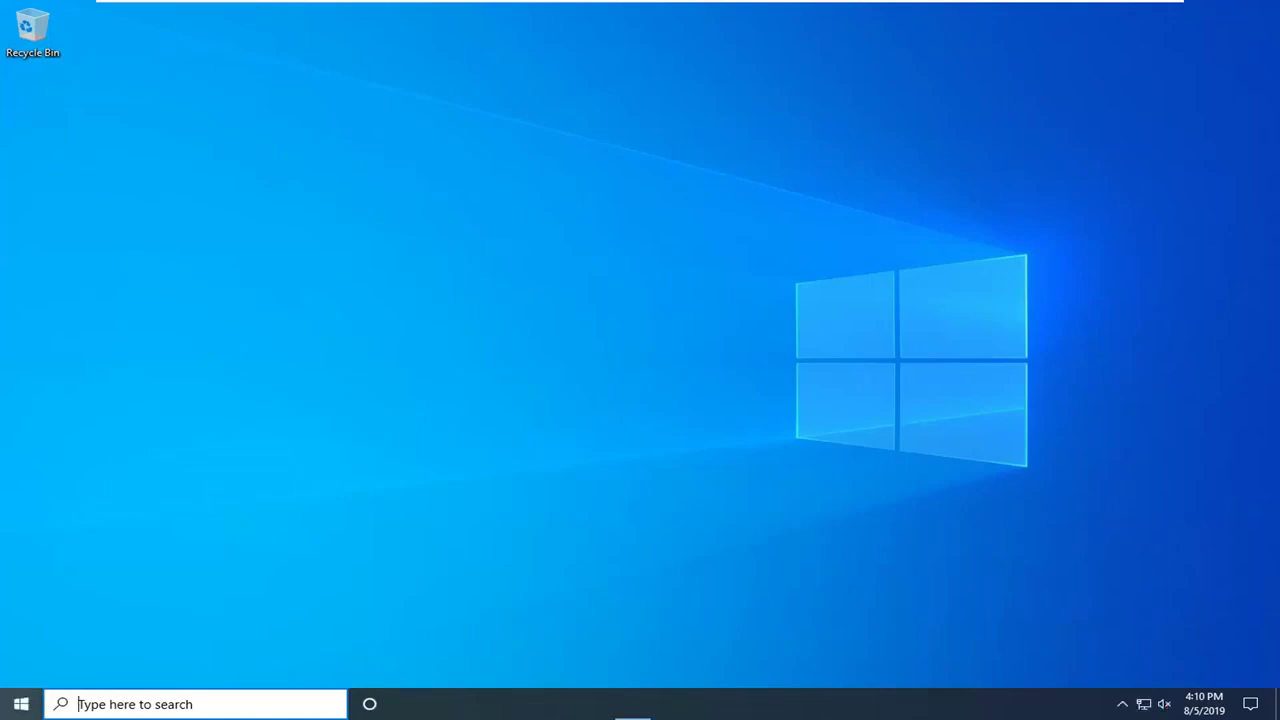
key("super+i")
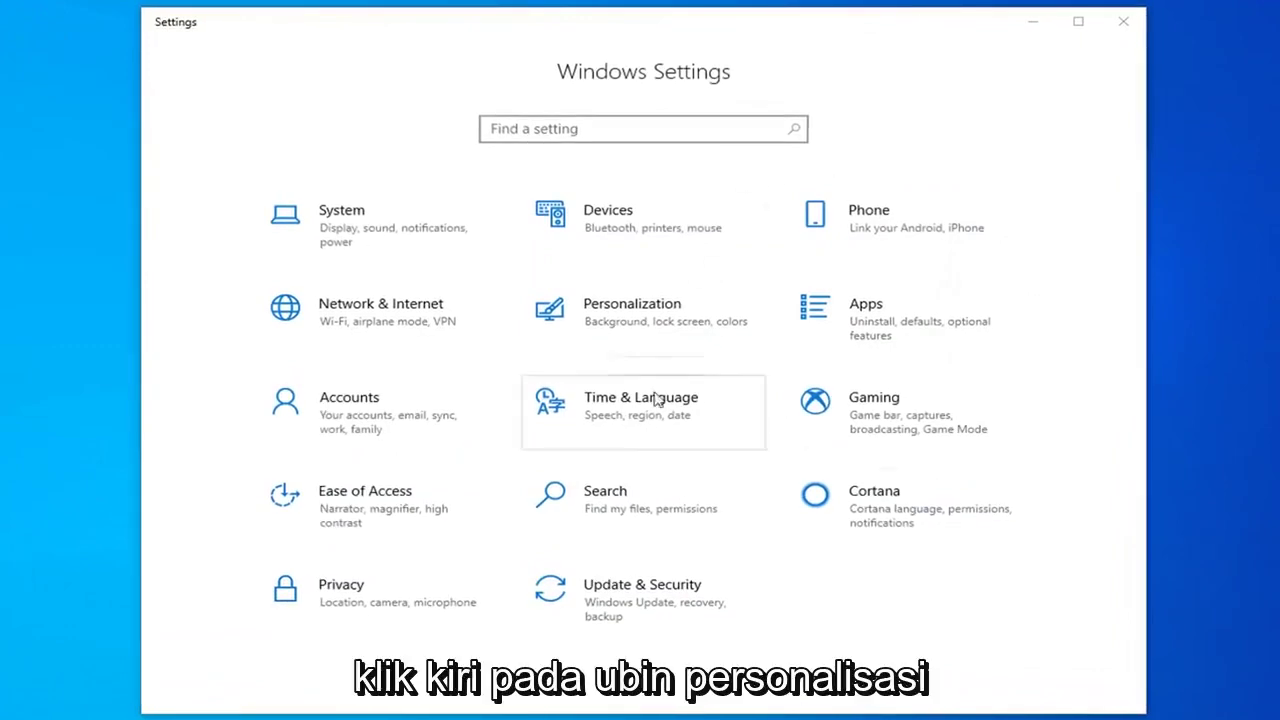
Go to Personalization > Taskbar and open 'Select which icons appear on the taskbar'
left_click(625, 322)
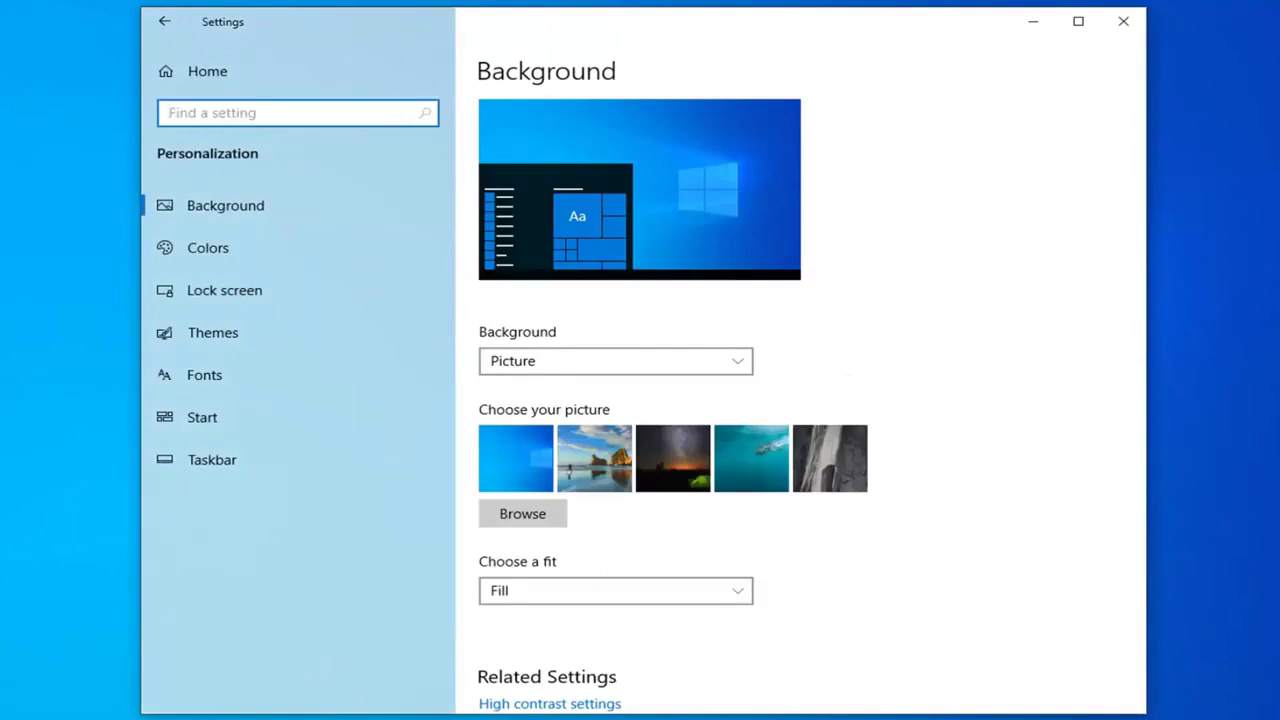
left_click(222, 462)
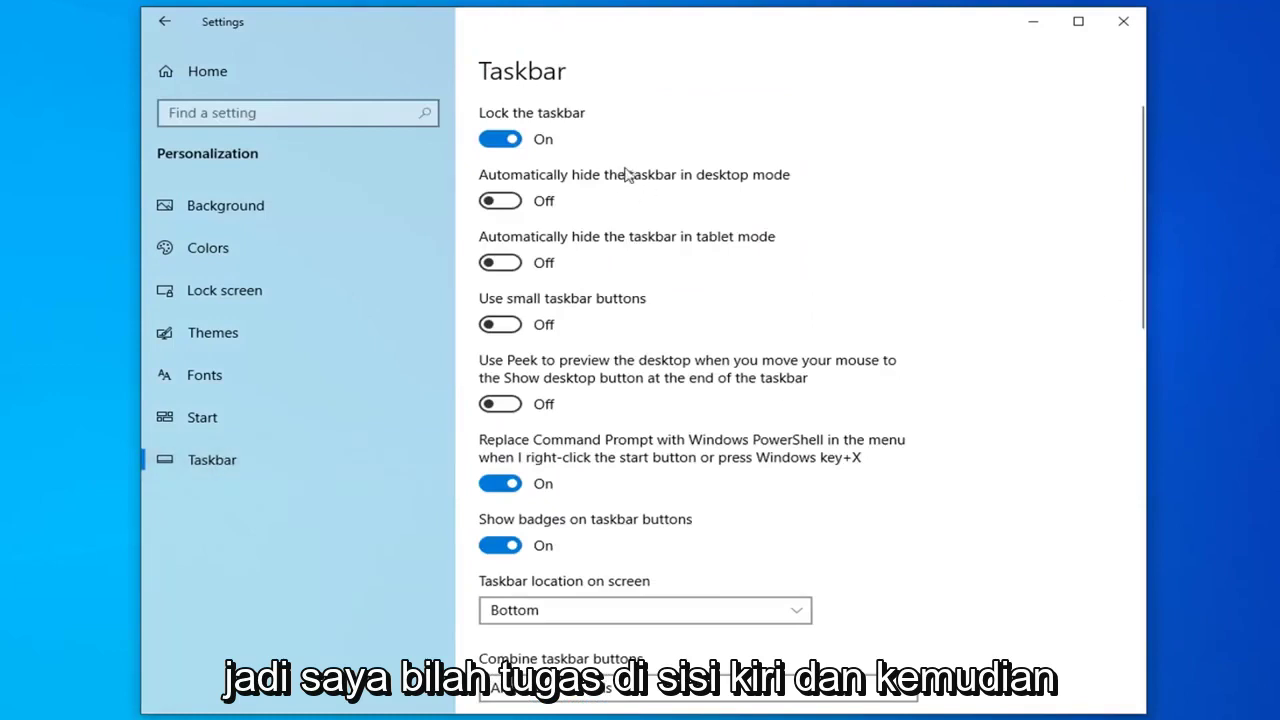
scroll(878, 372, "down", 2)
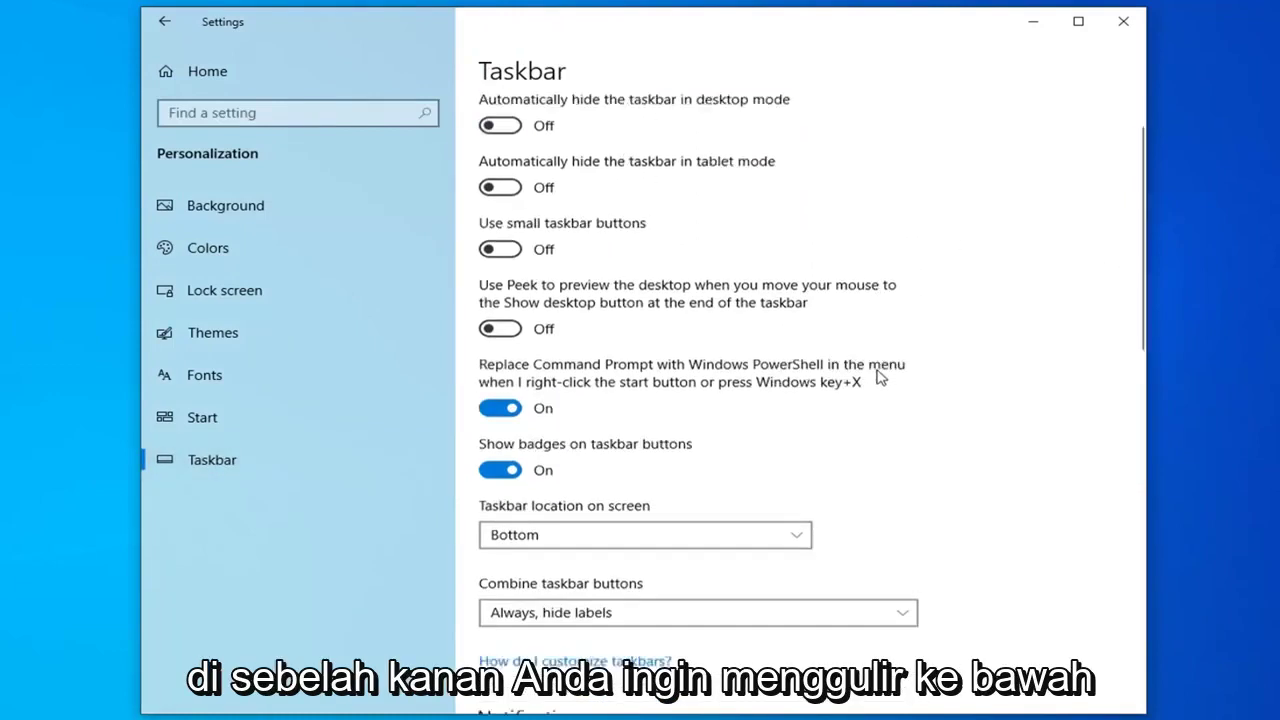
scroll(878, 372, "down", 2)
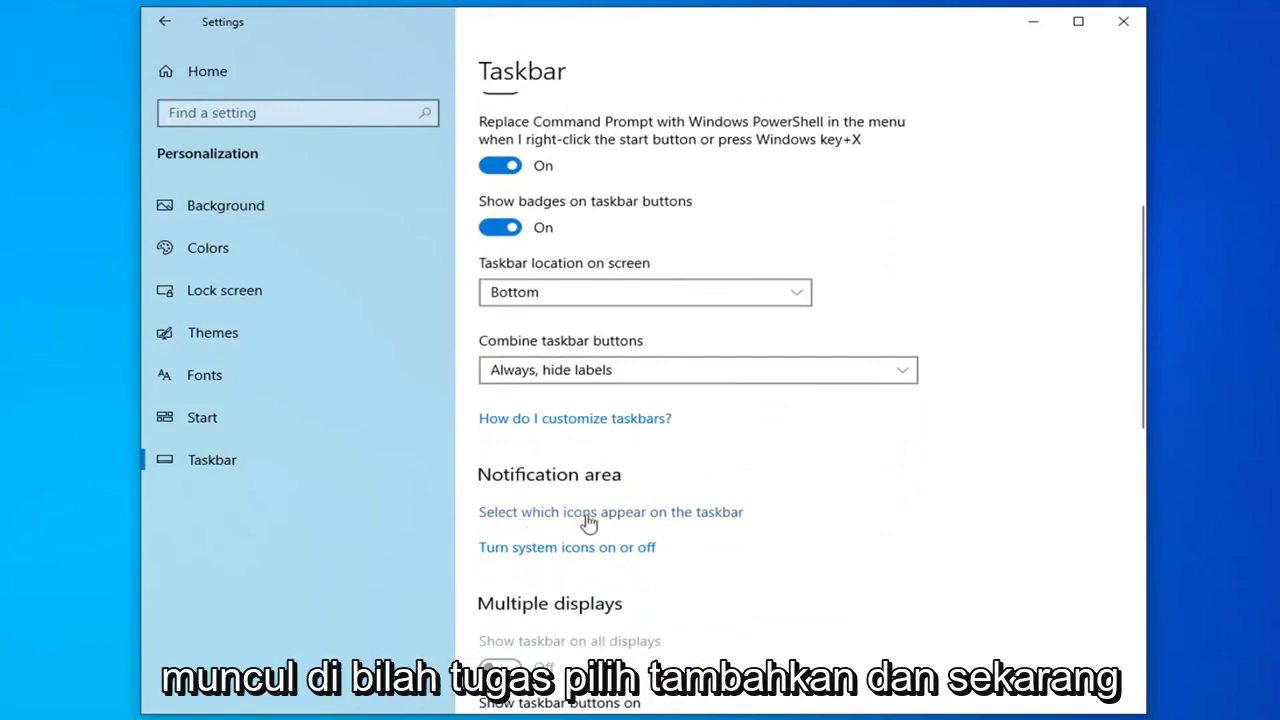
left_click(622, 515)
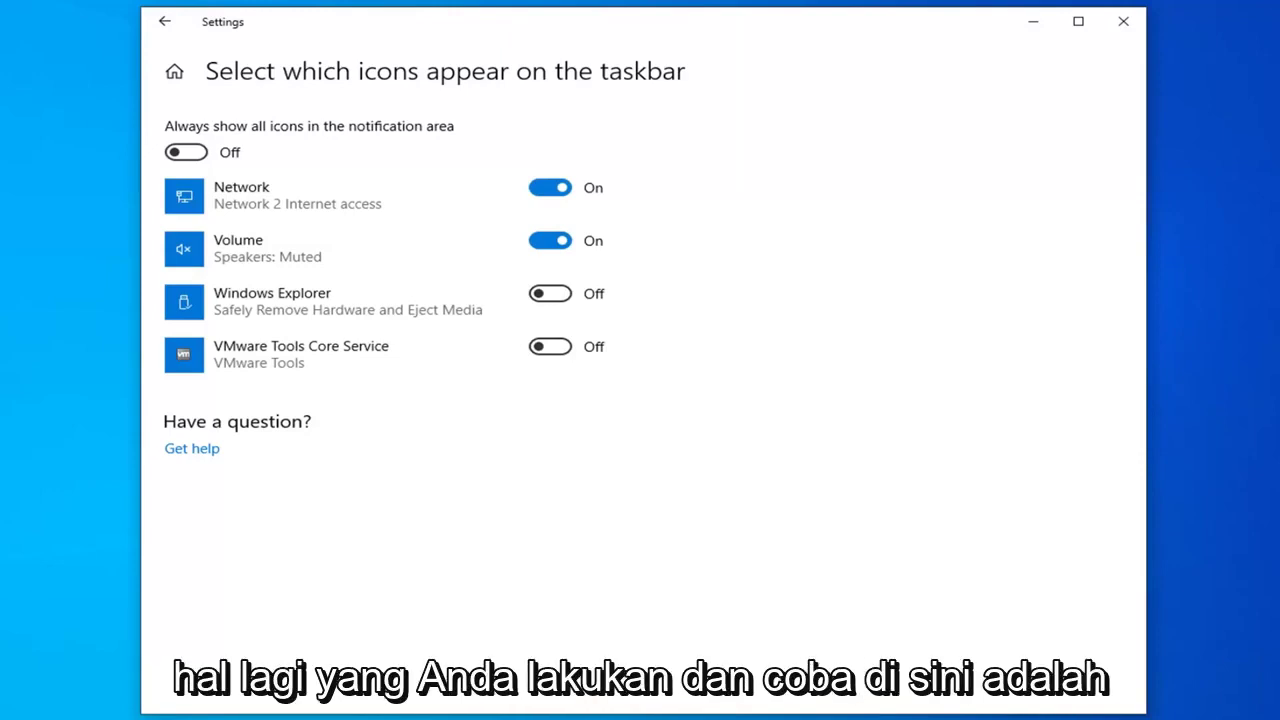
Close Settings and launch File Explorer by searching for 'file explorer'
left_click(1123, 21)
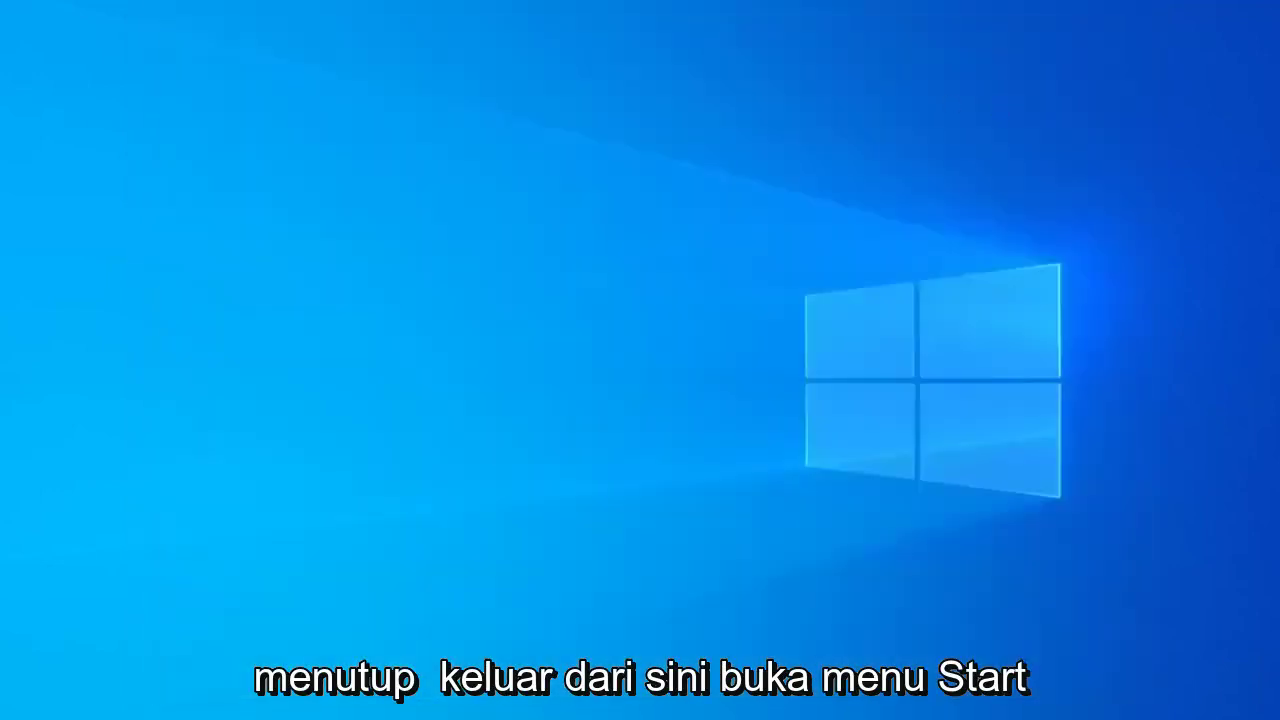
left_click(5, 710)
type("f")
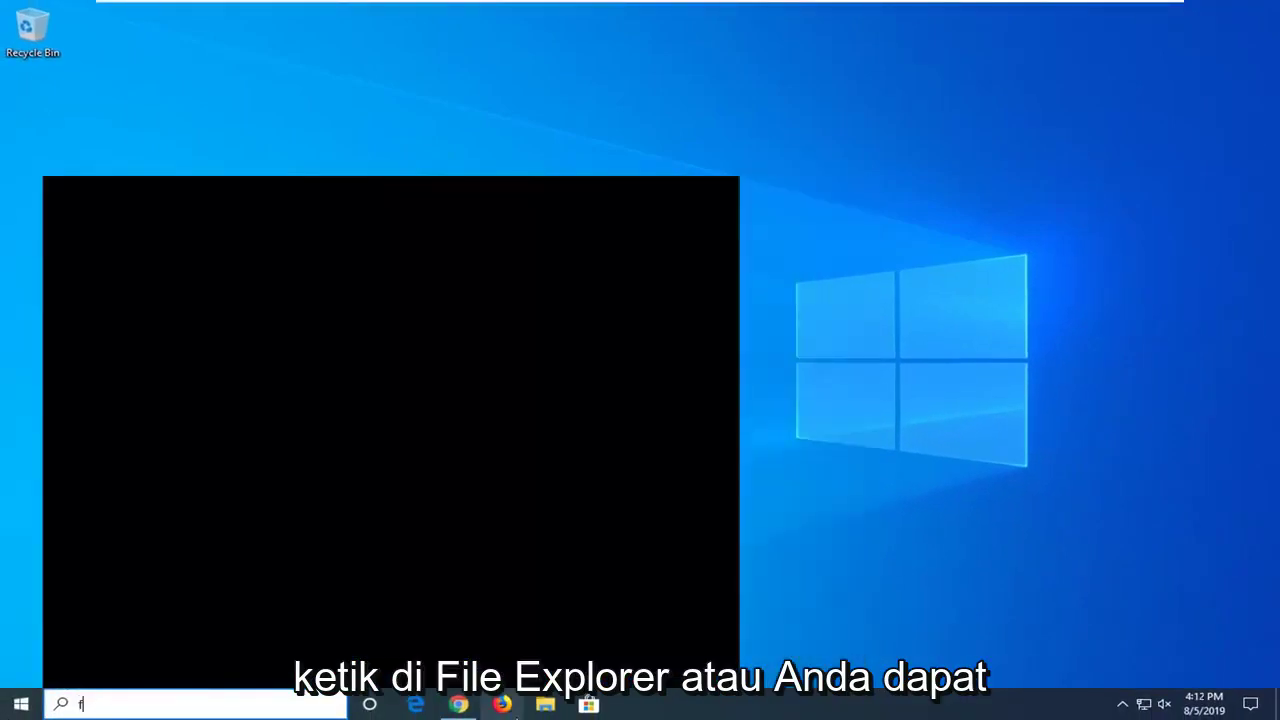
type("ile explorer")
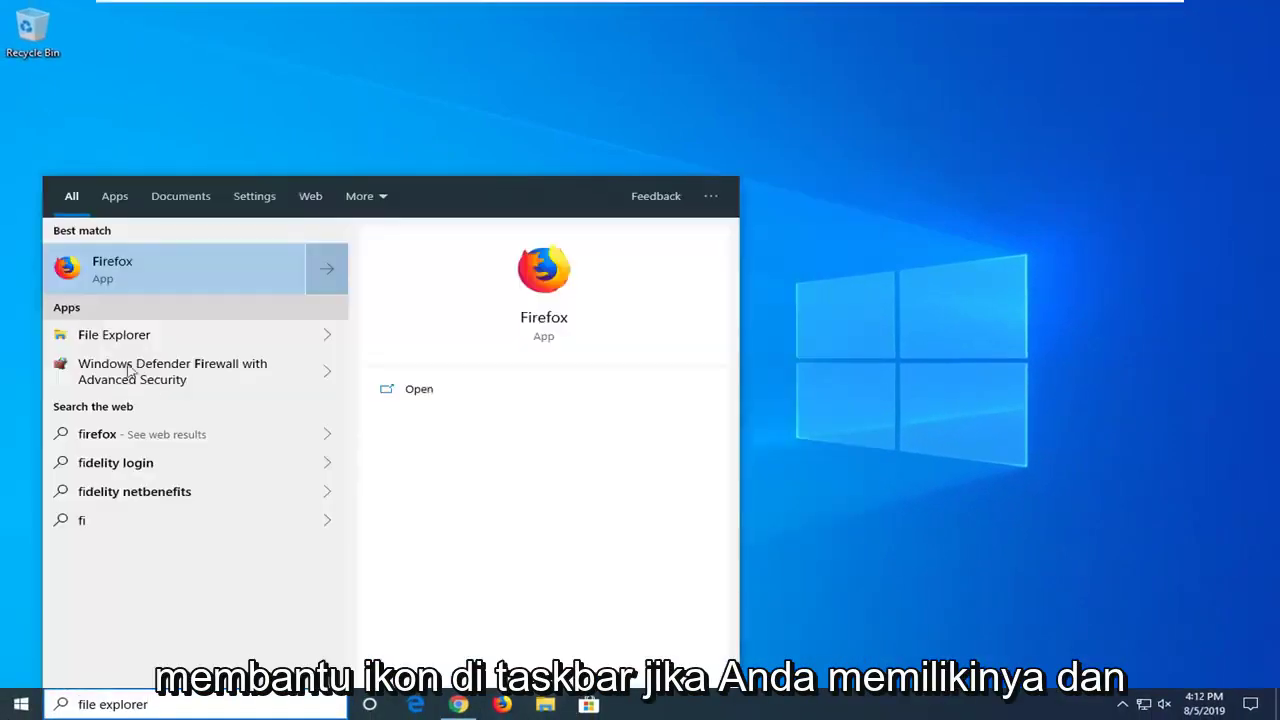
left_click(107, 264)
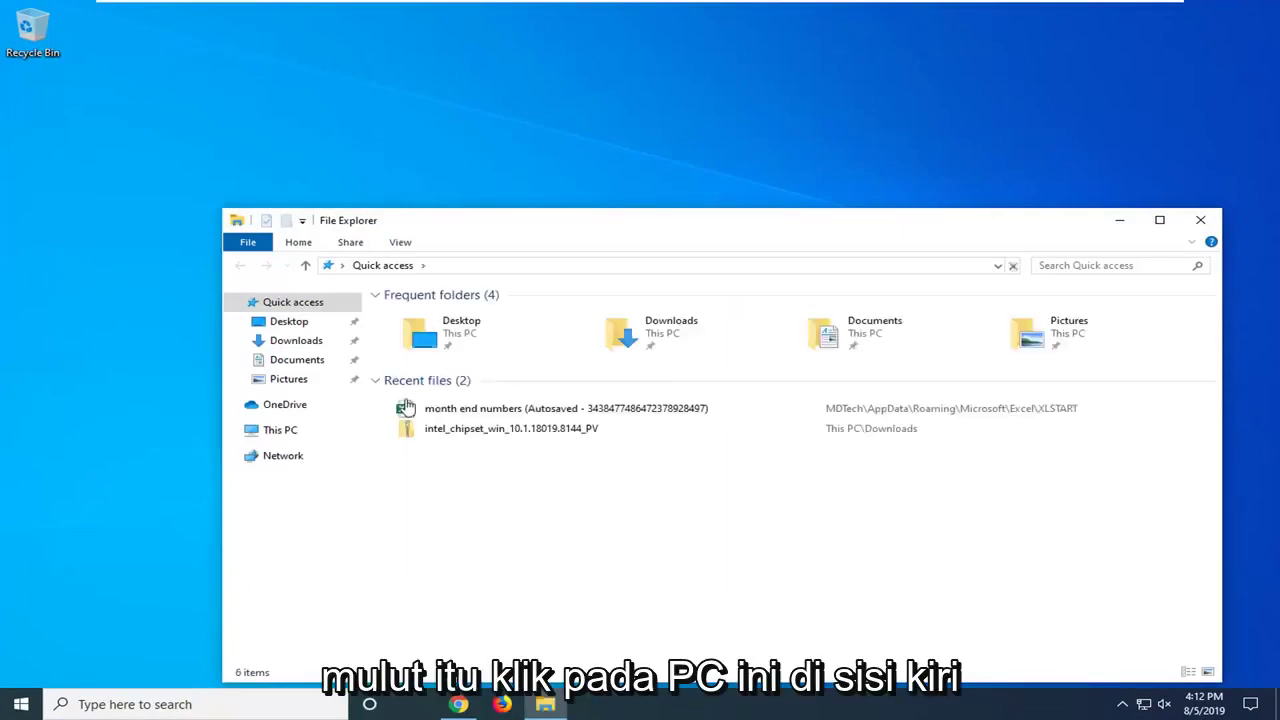
Browse This PC > Local Disk (C:) > Users > user profile > AppData
left_click(283, 437)
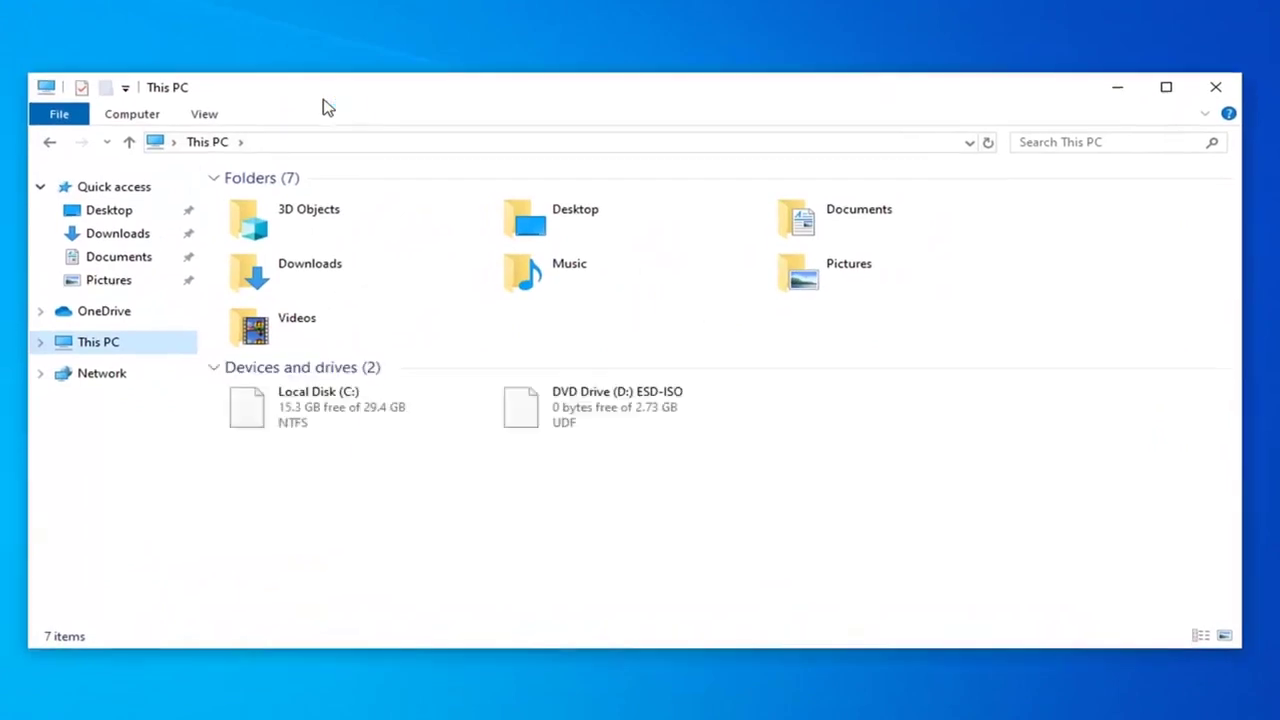
mouse_move(300, 410)
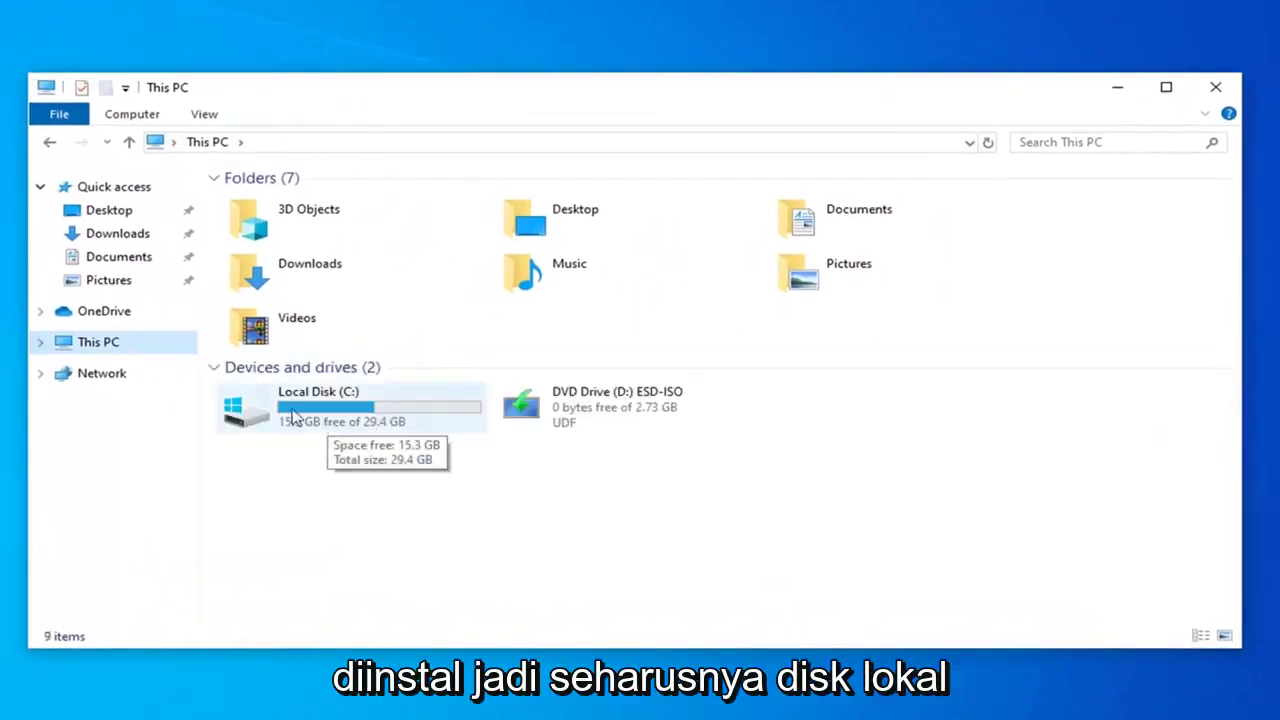
double_click(334, 418)
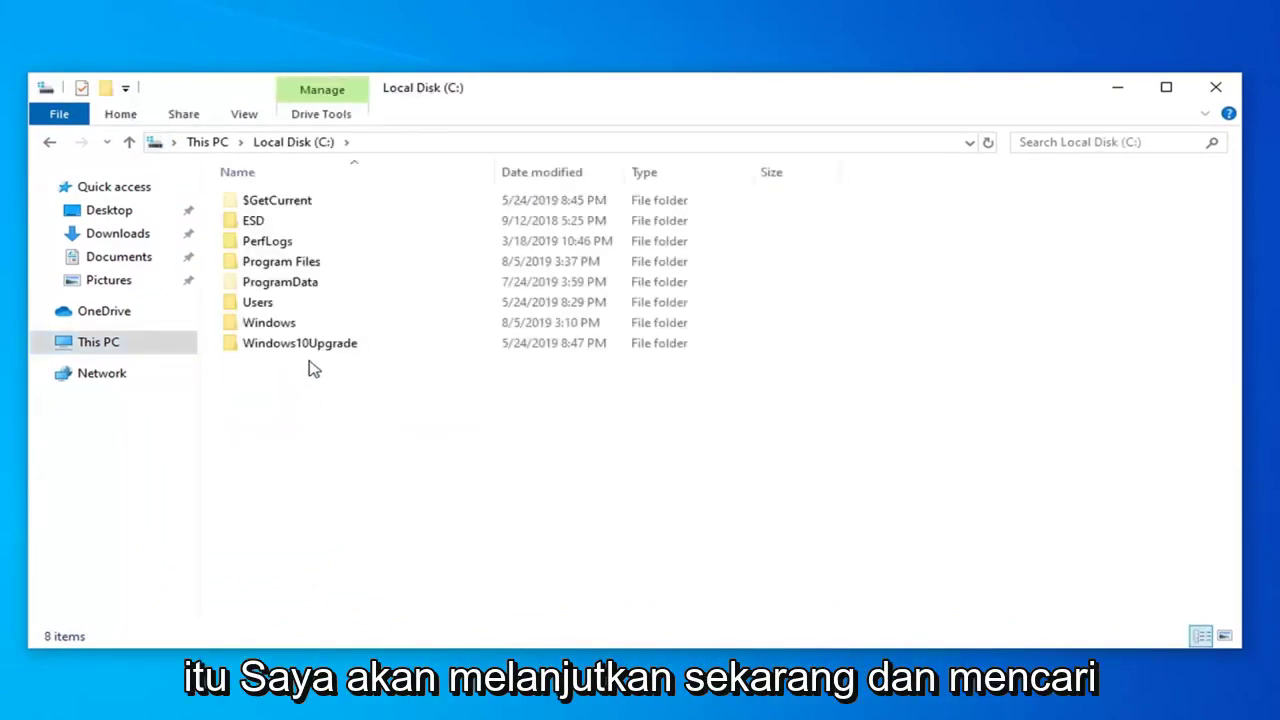
left_click(265, 311)
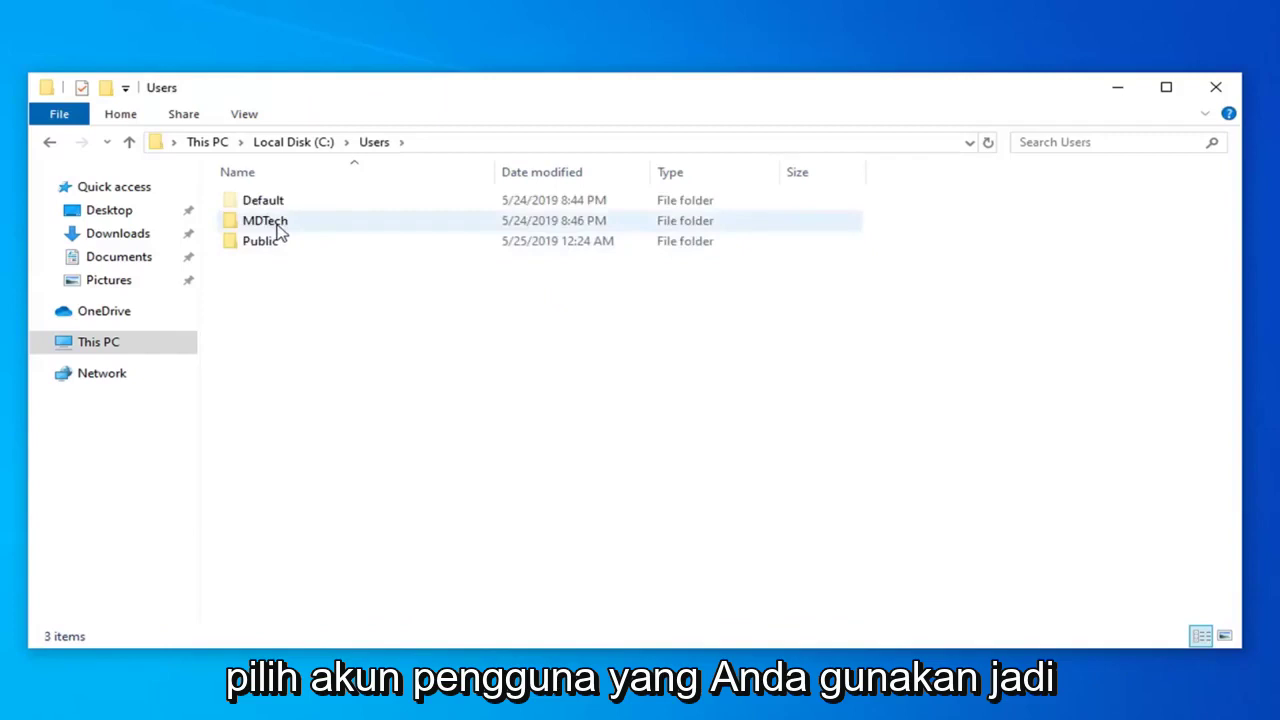
double_click(281, 231)
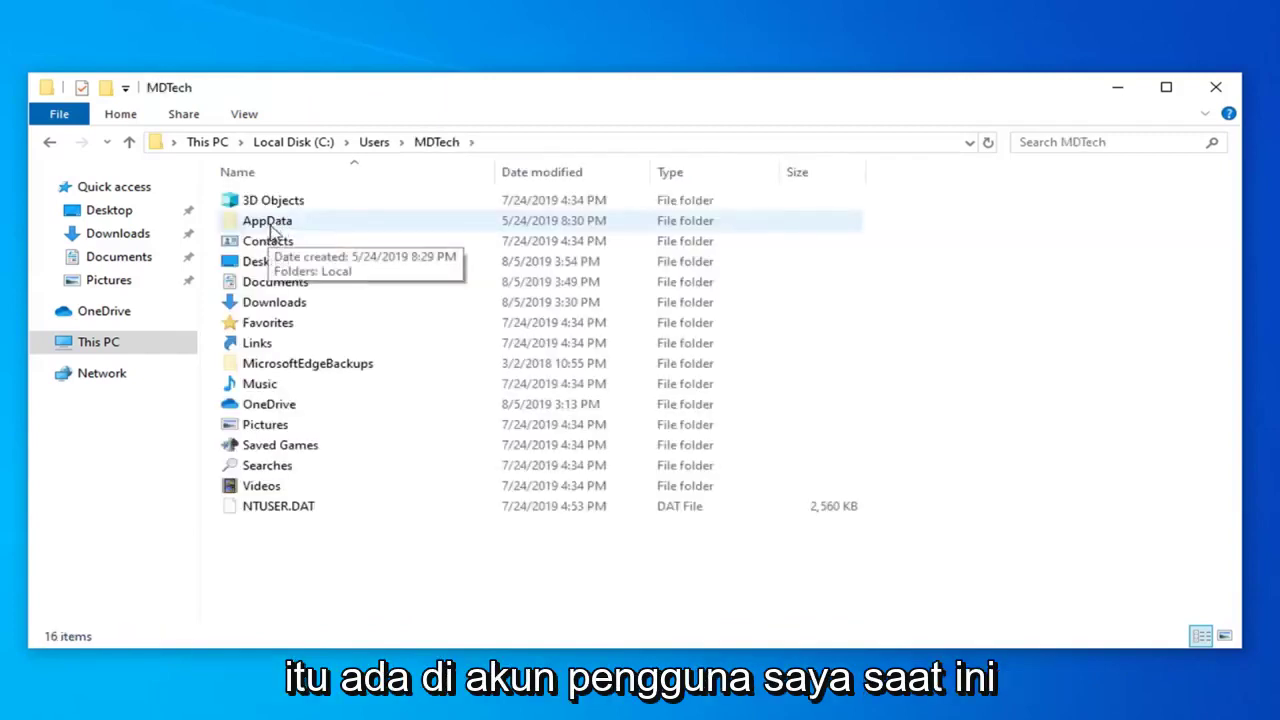
double_click(278, 230)
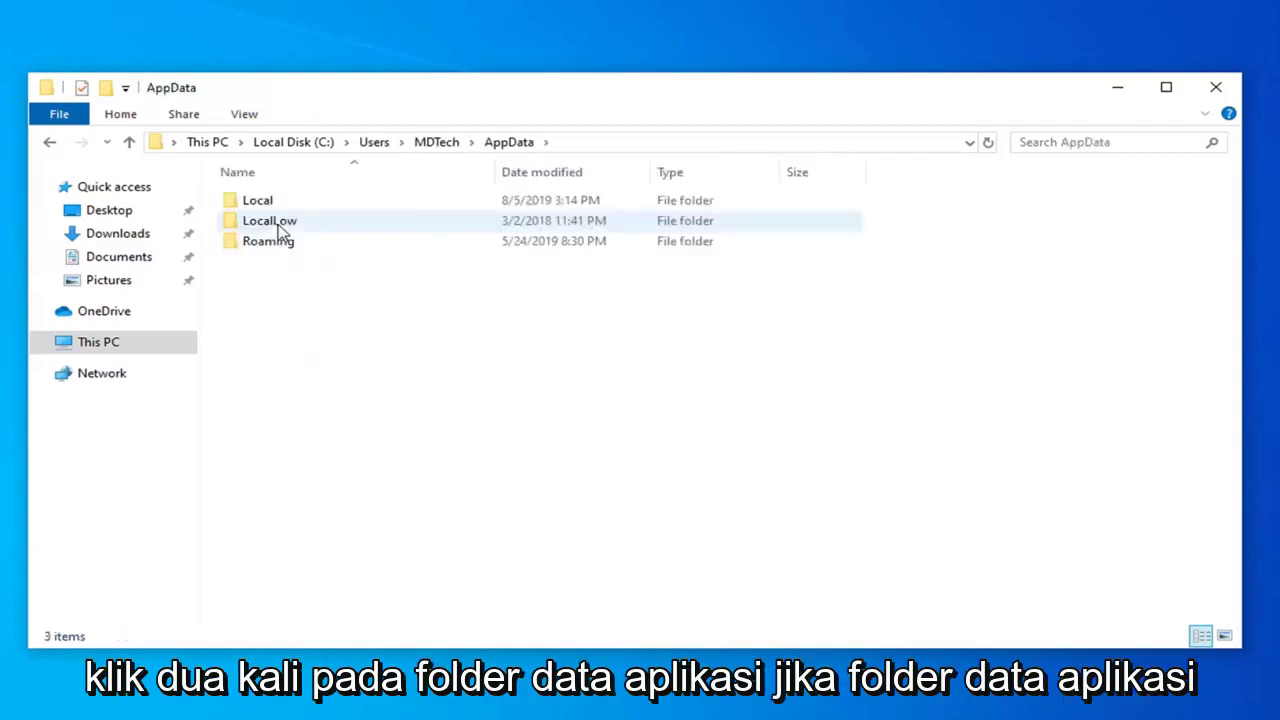
Return to the profile folder and turn on Hidden items in the View tab
left_click(49, 144)
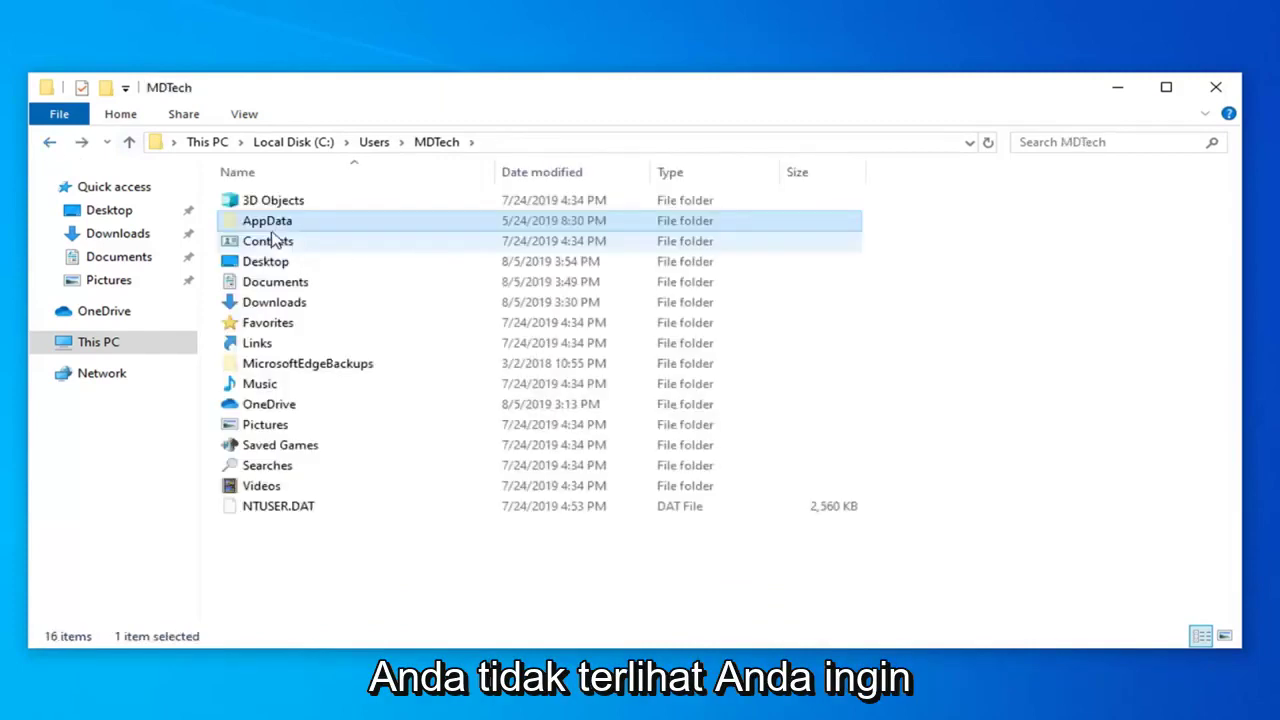
left_click(245, 116)
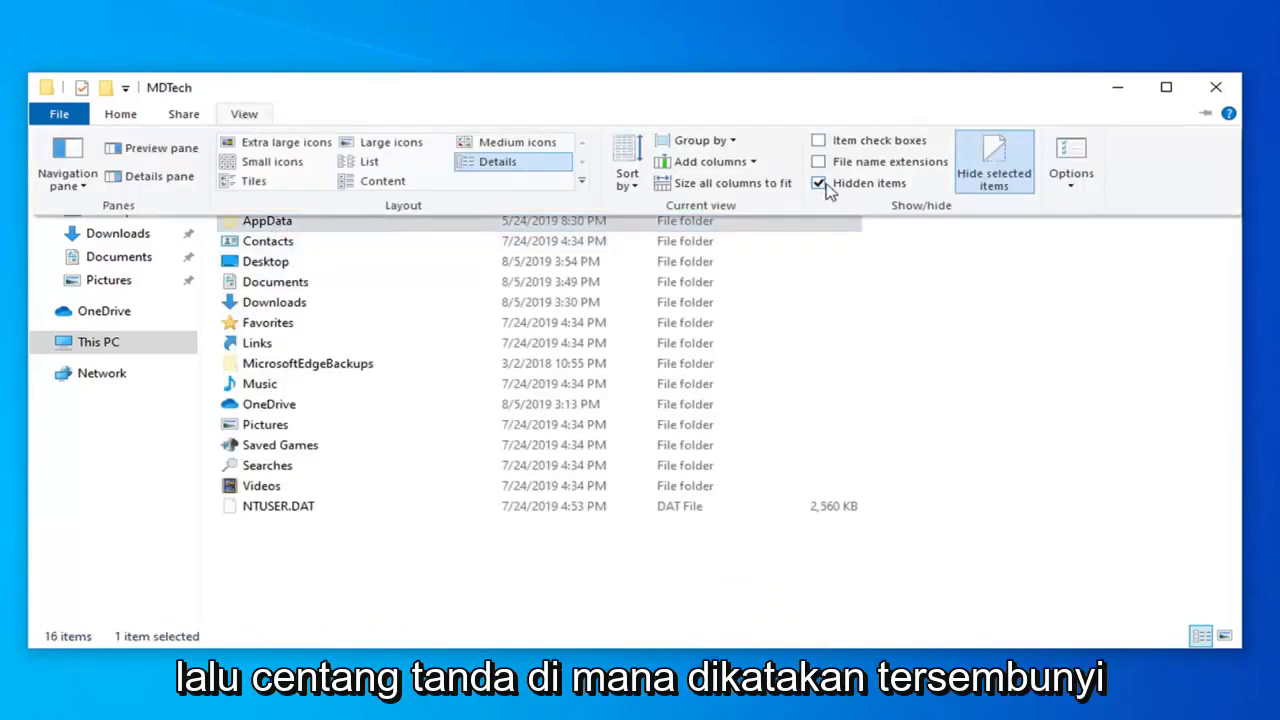
left_click(1162, 320)
Delete the IconCache file from AppData\Local
double_click(264, 225)
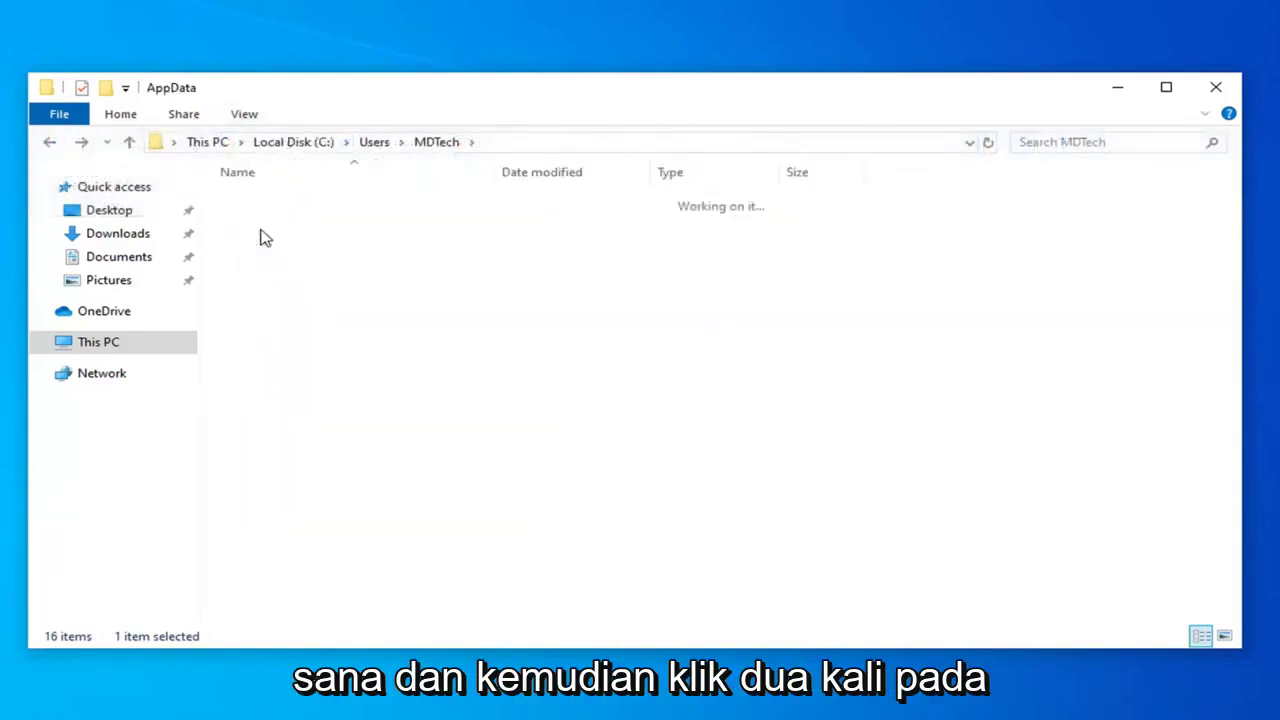
left_click(300, 245)
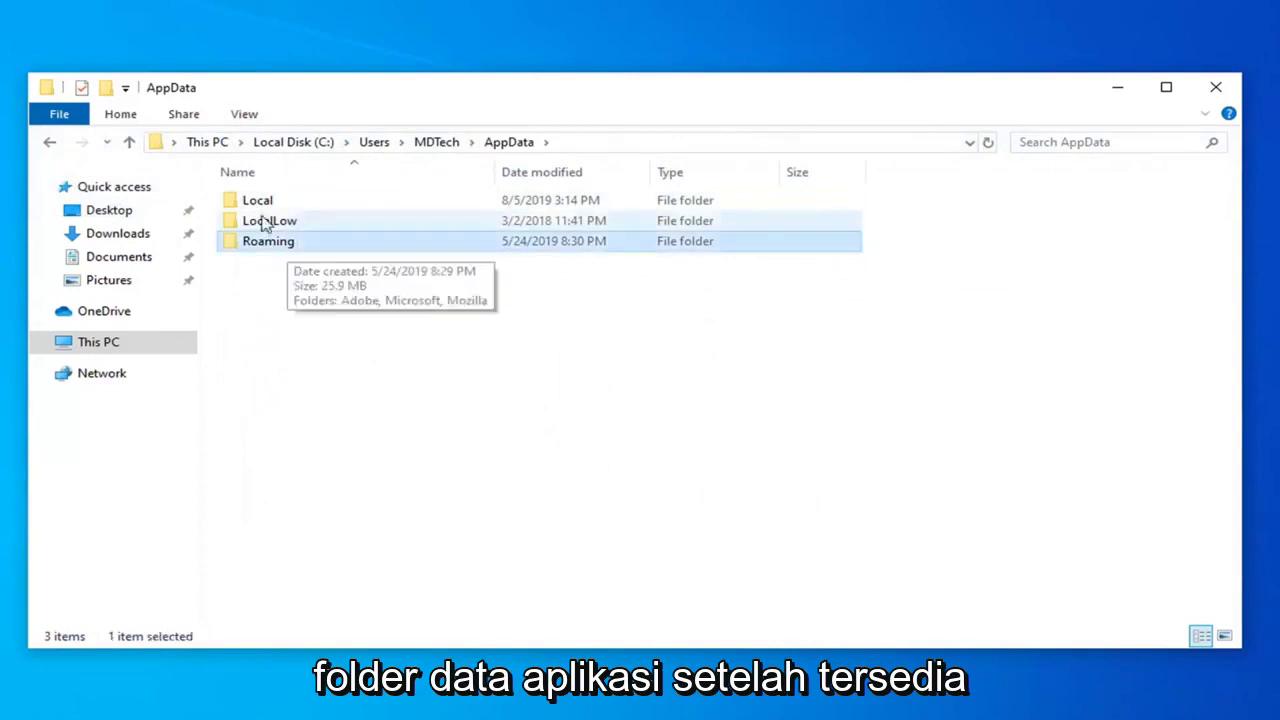
double_click(305, 206)
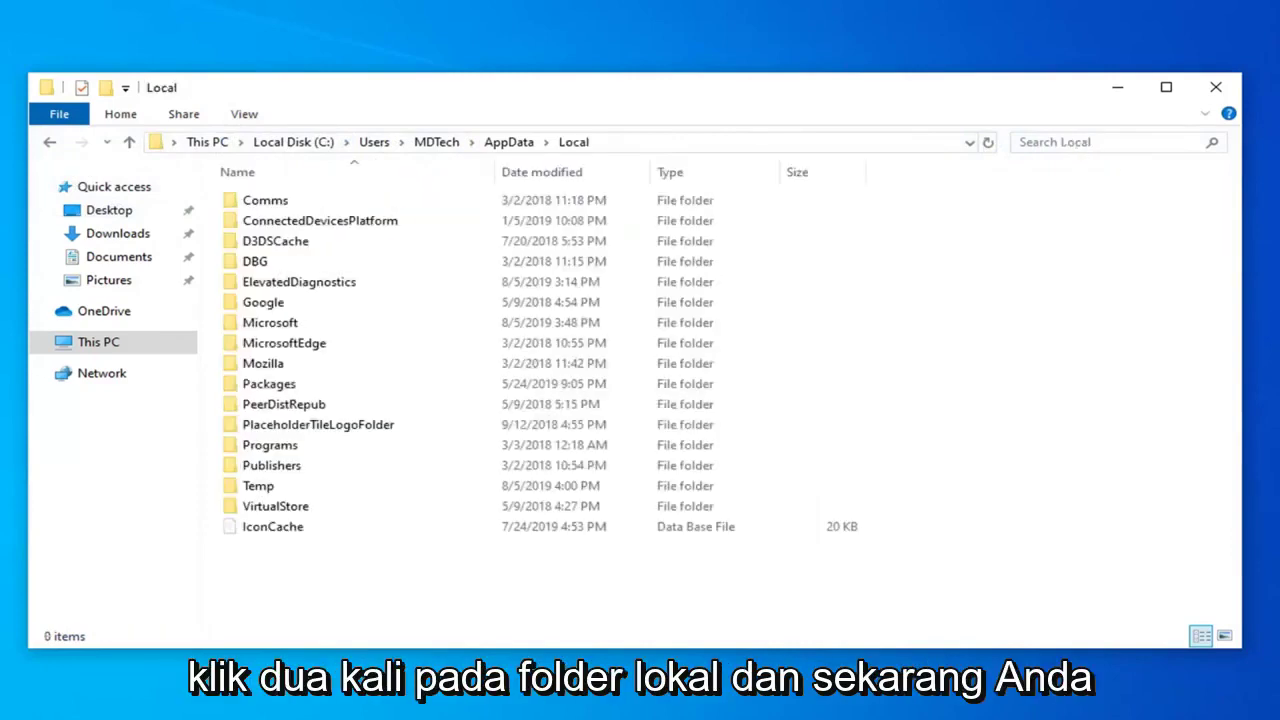
left_click(273, 537)
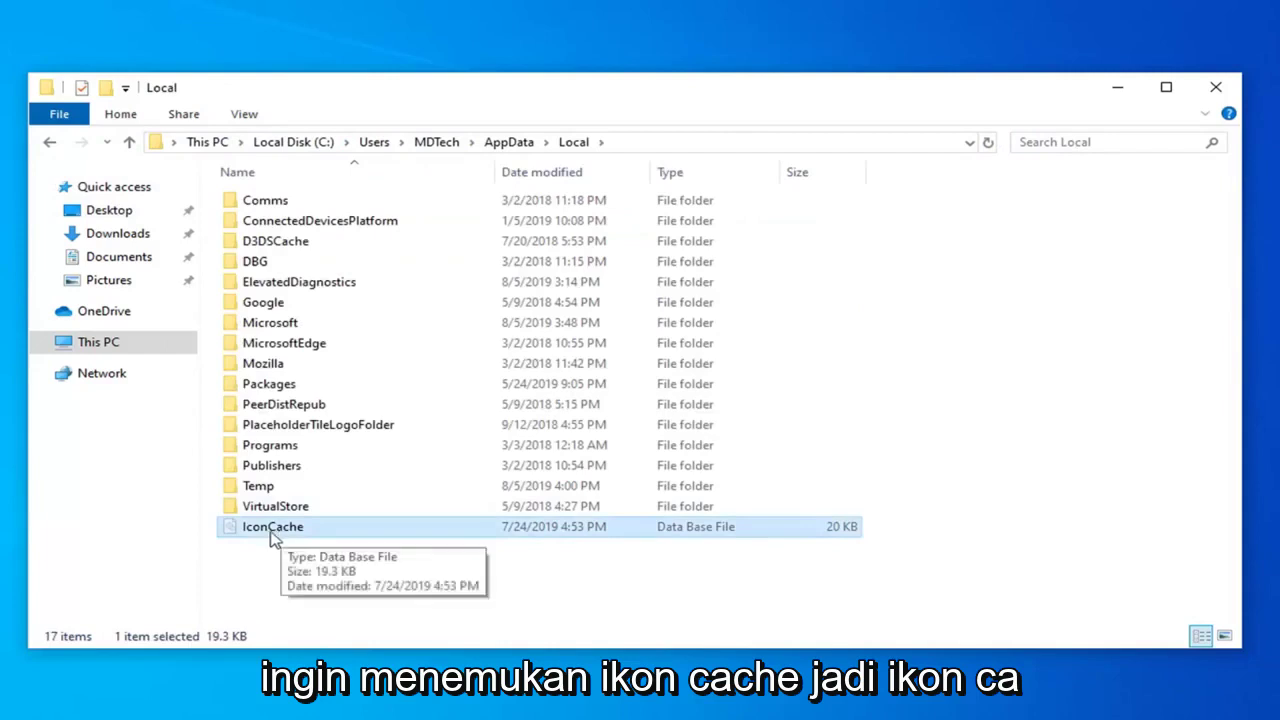
mouse_move(273, 527)
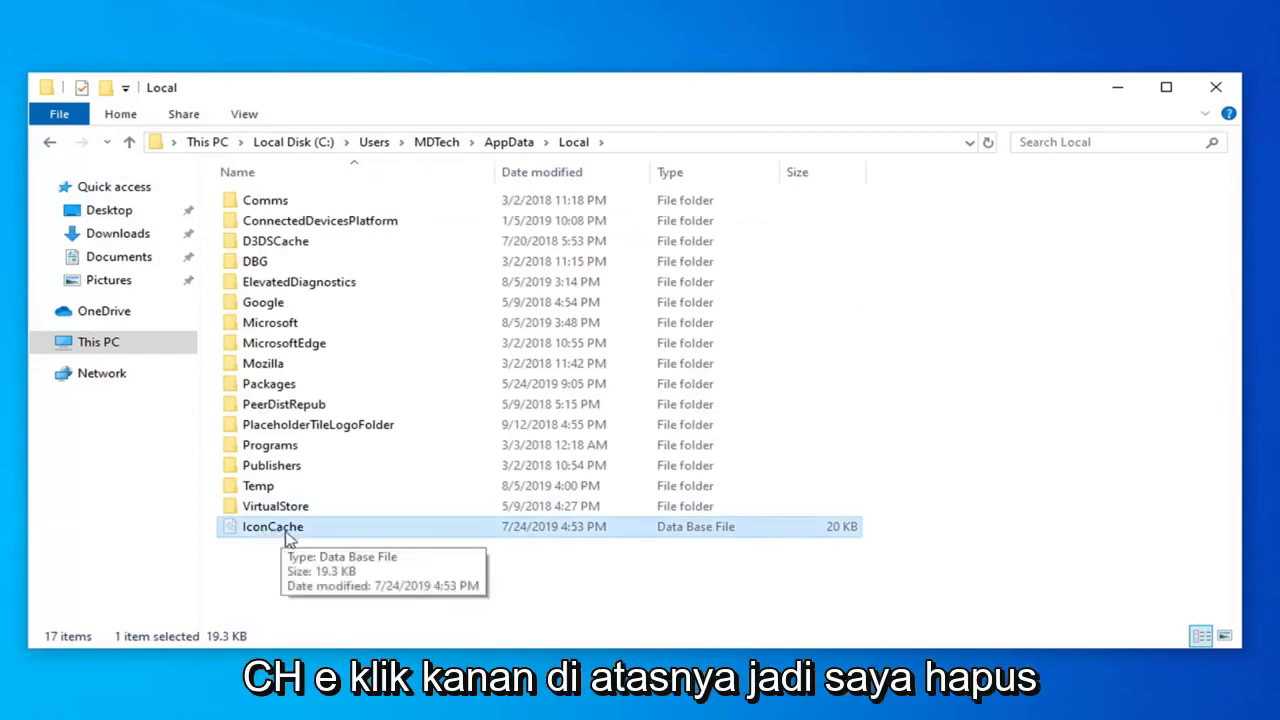
right_click(292, 538)
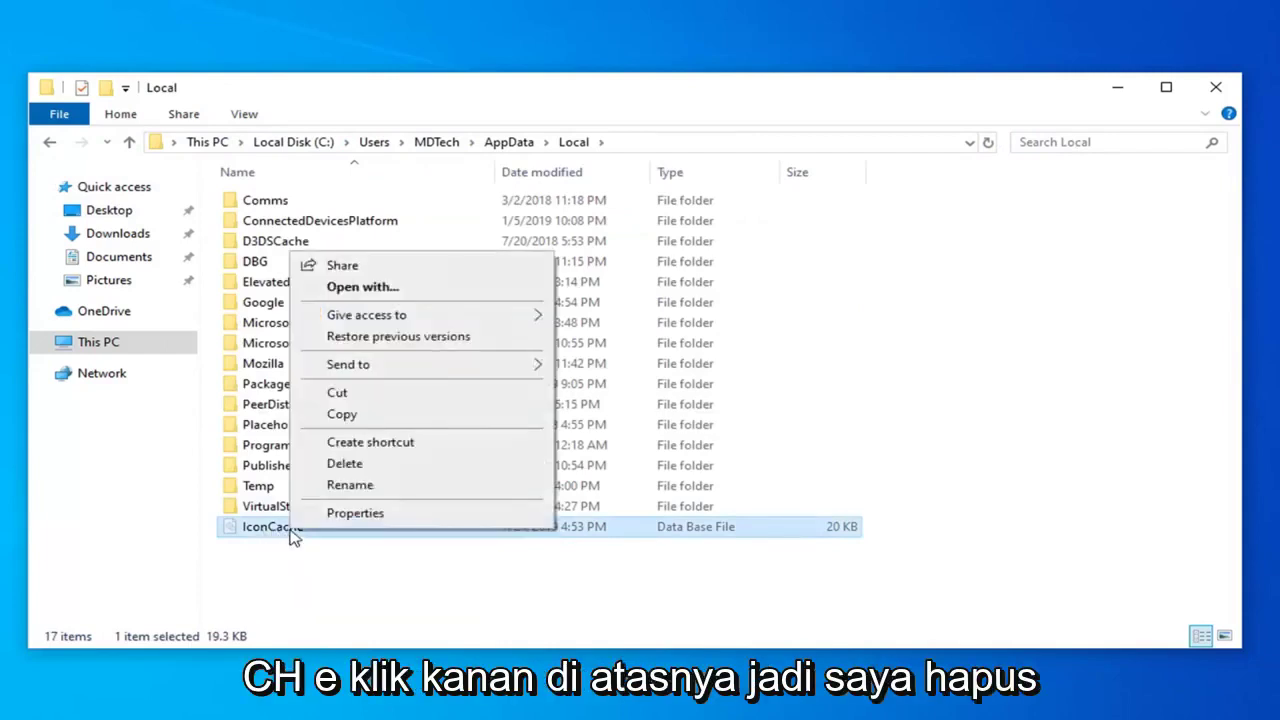
left_click(340, 466)
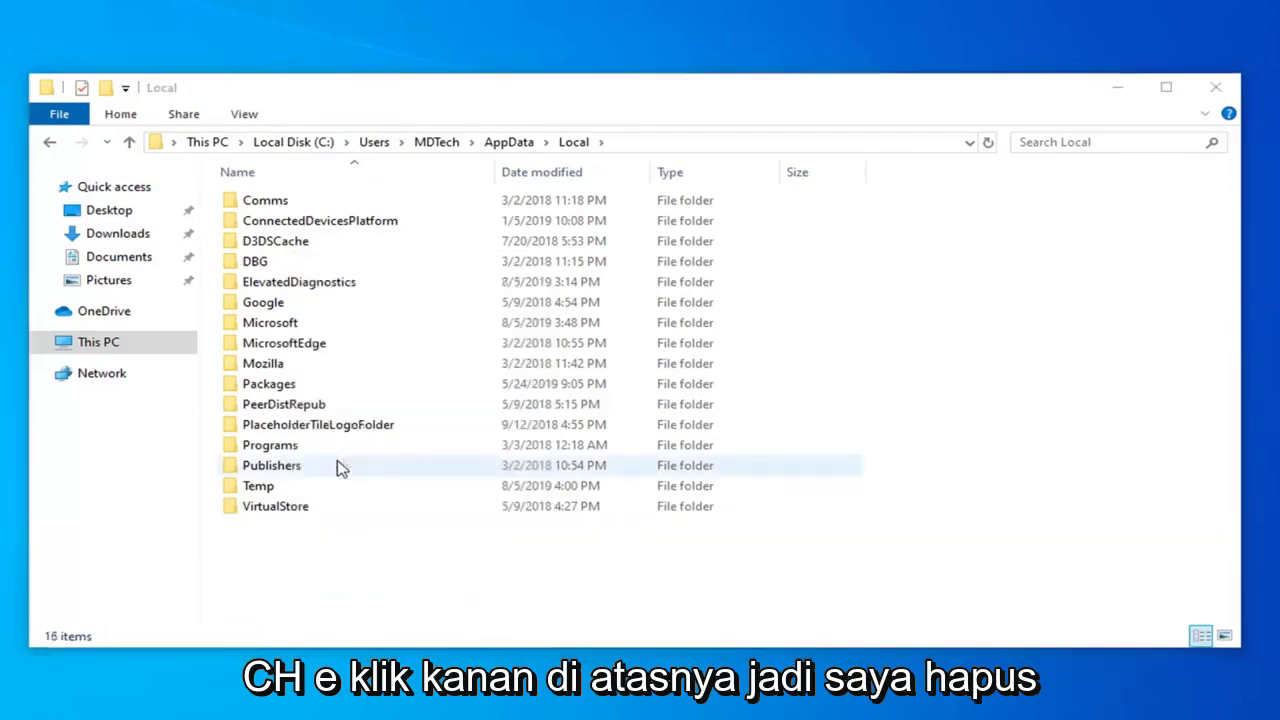
Close the File Explorer window to return to the desktop
left_click(1215, 88)
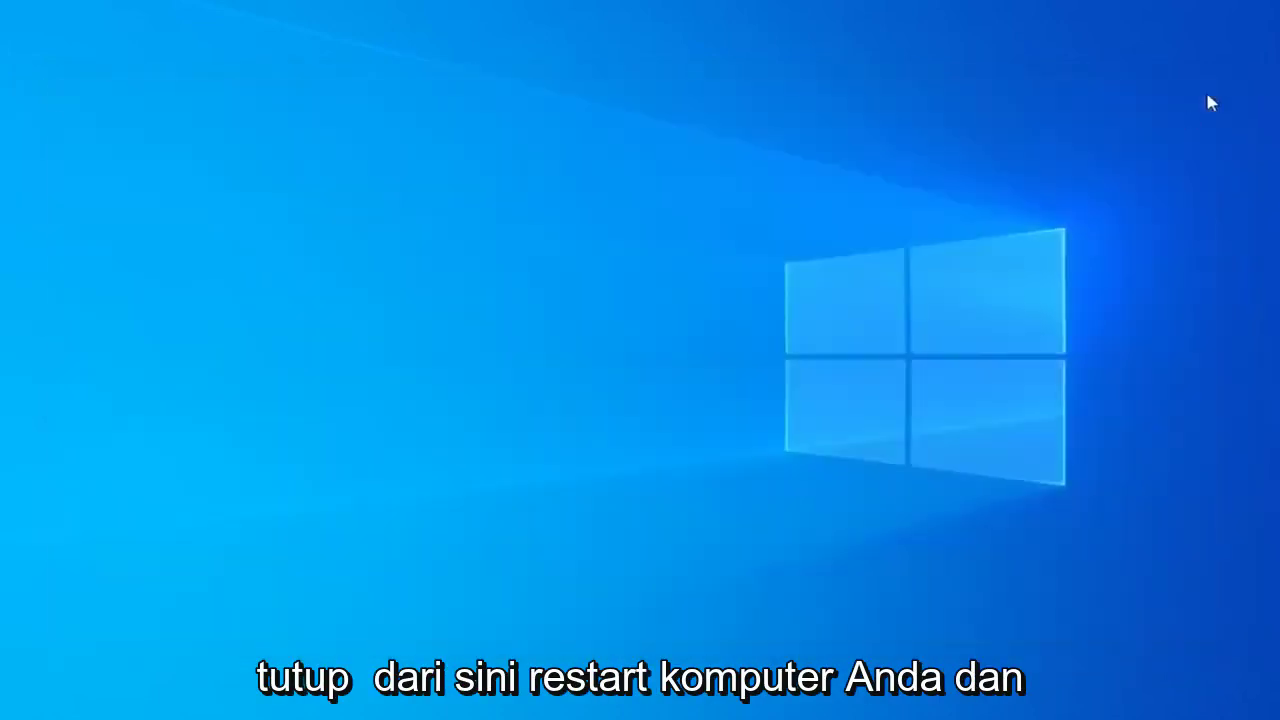